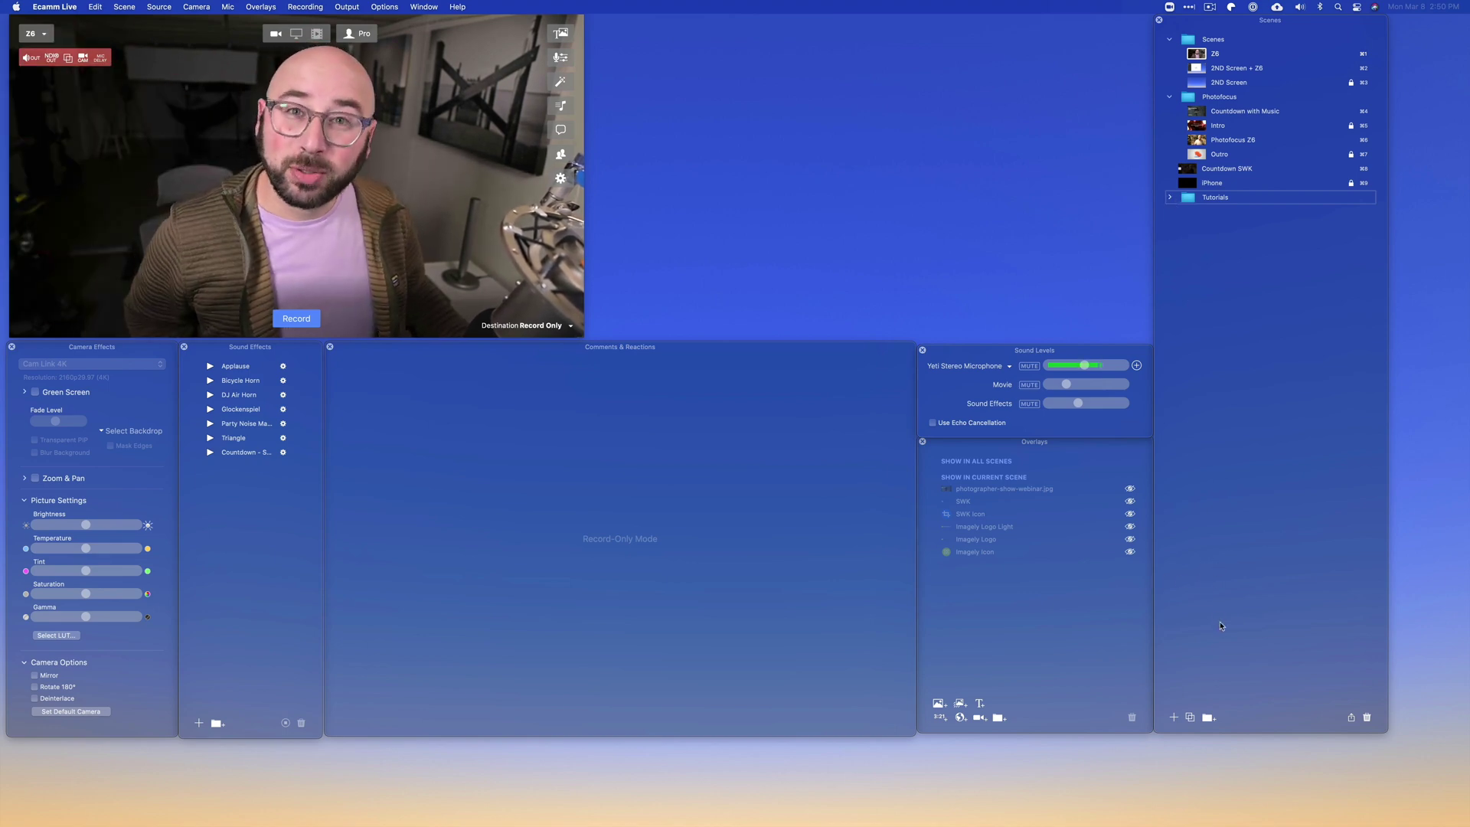
Add a scene to the Tutorials folder and name it '2 cameras'
{"action": "left_click", "coordinate": [1174, 718]}
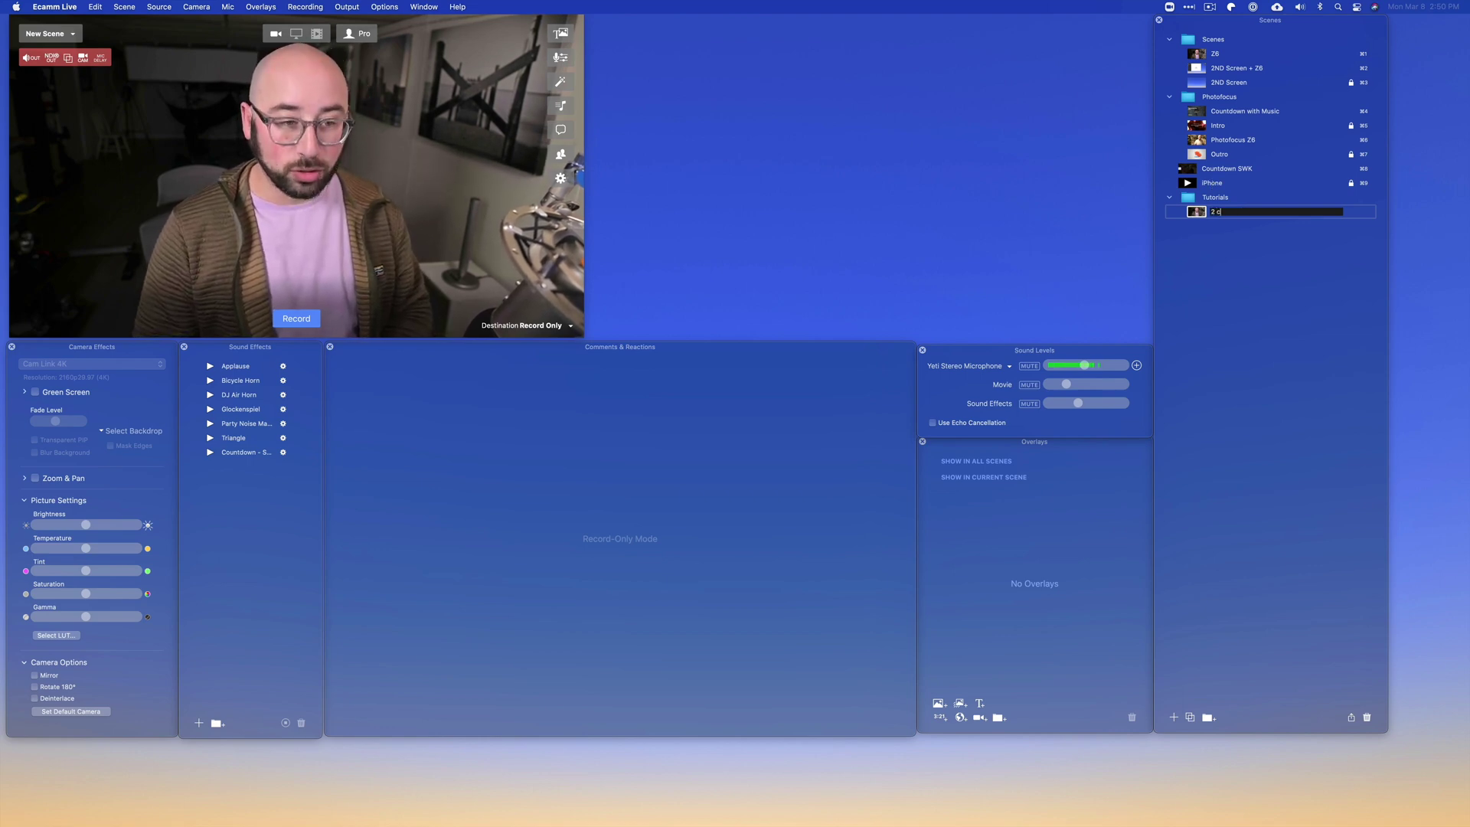
{"action": "key", "text": "Return"}
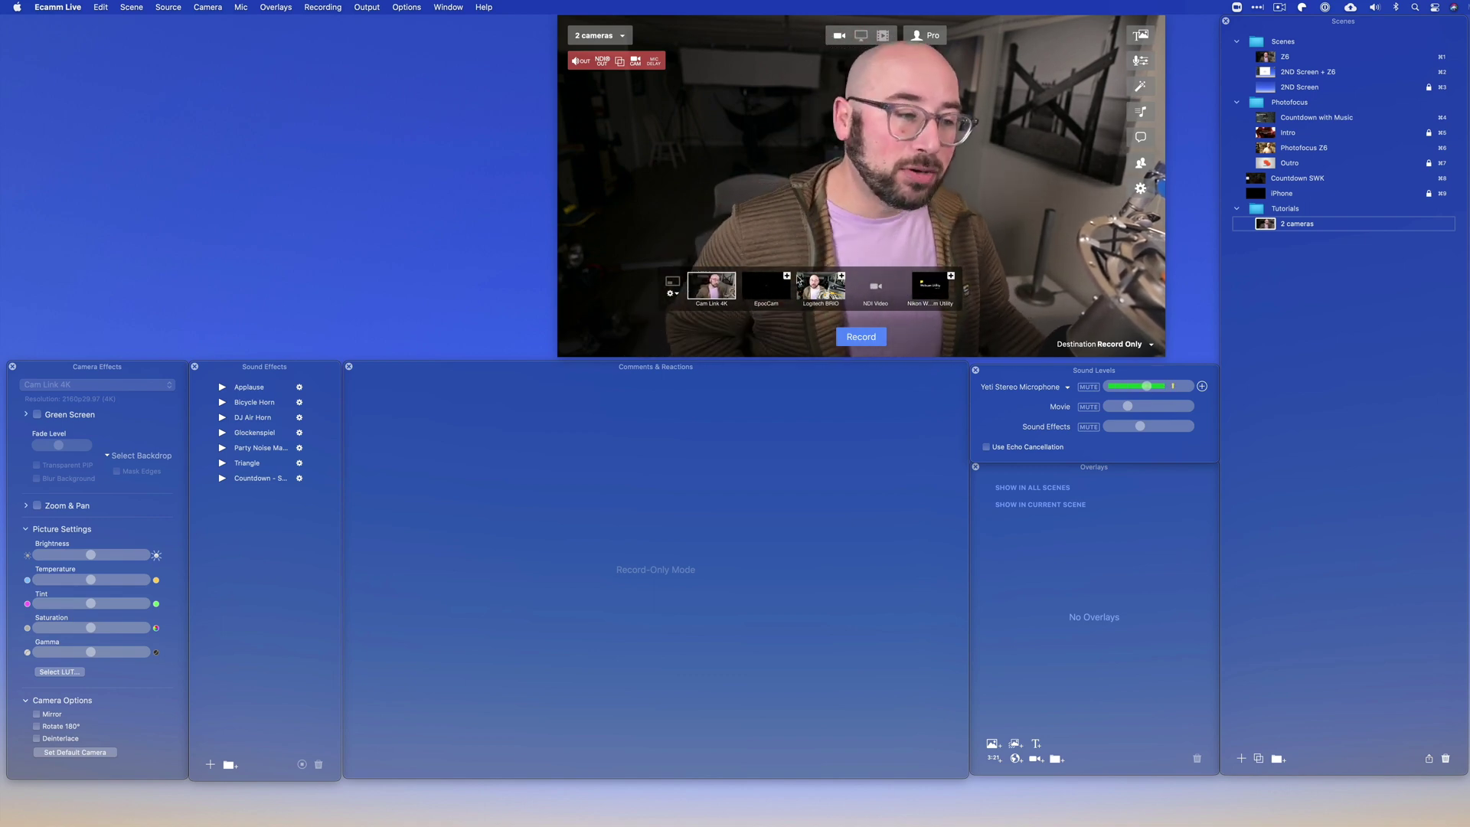
Try split combinations of Logitech BRIO, Cam Link 4K and FaceTime, ending on Logitech BRIO alone
{"action": "left_click", "coordinate": [842, 276]}
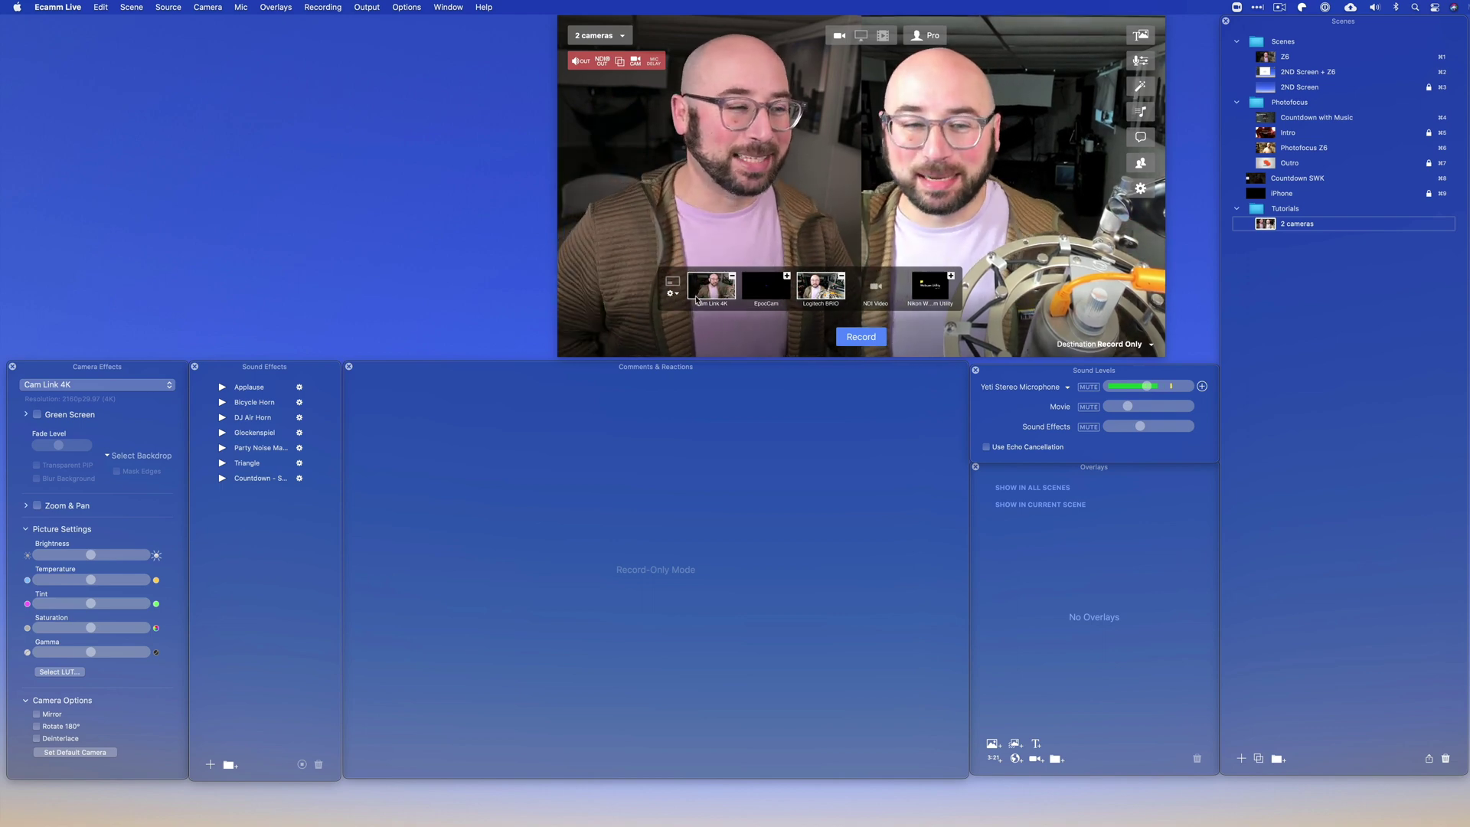
{"action": "left_click", "coordinate": [732, 277]}
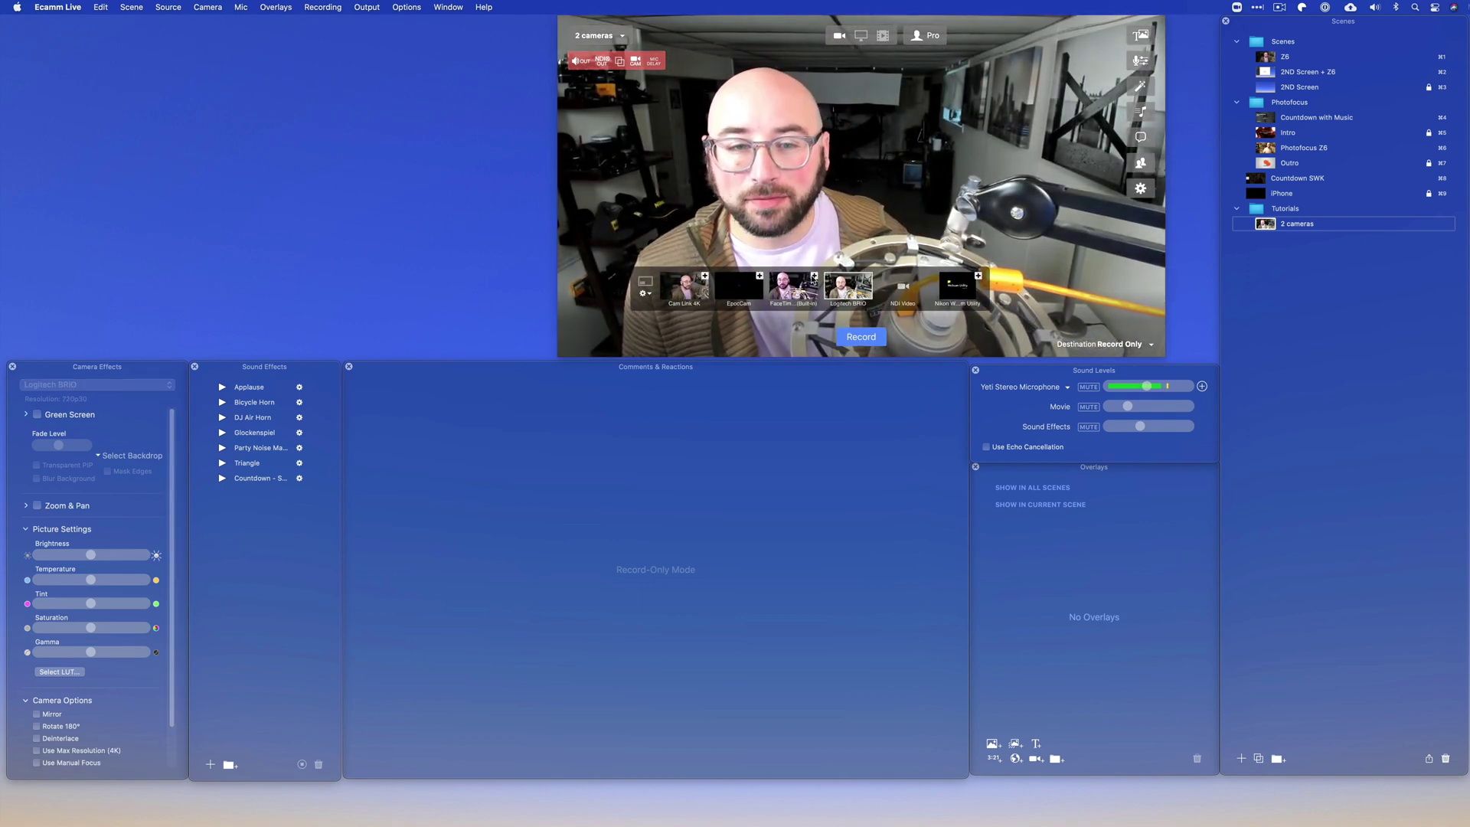
{"action": "left_click", "coordinate": [814, 278]}
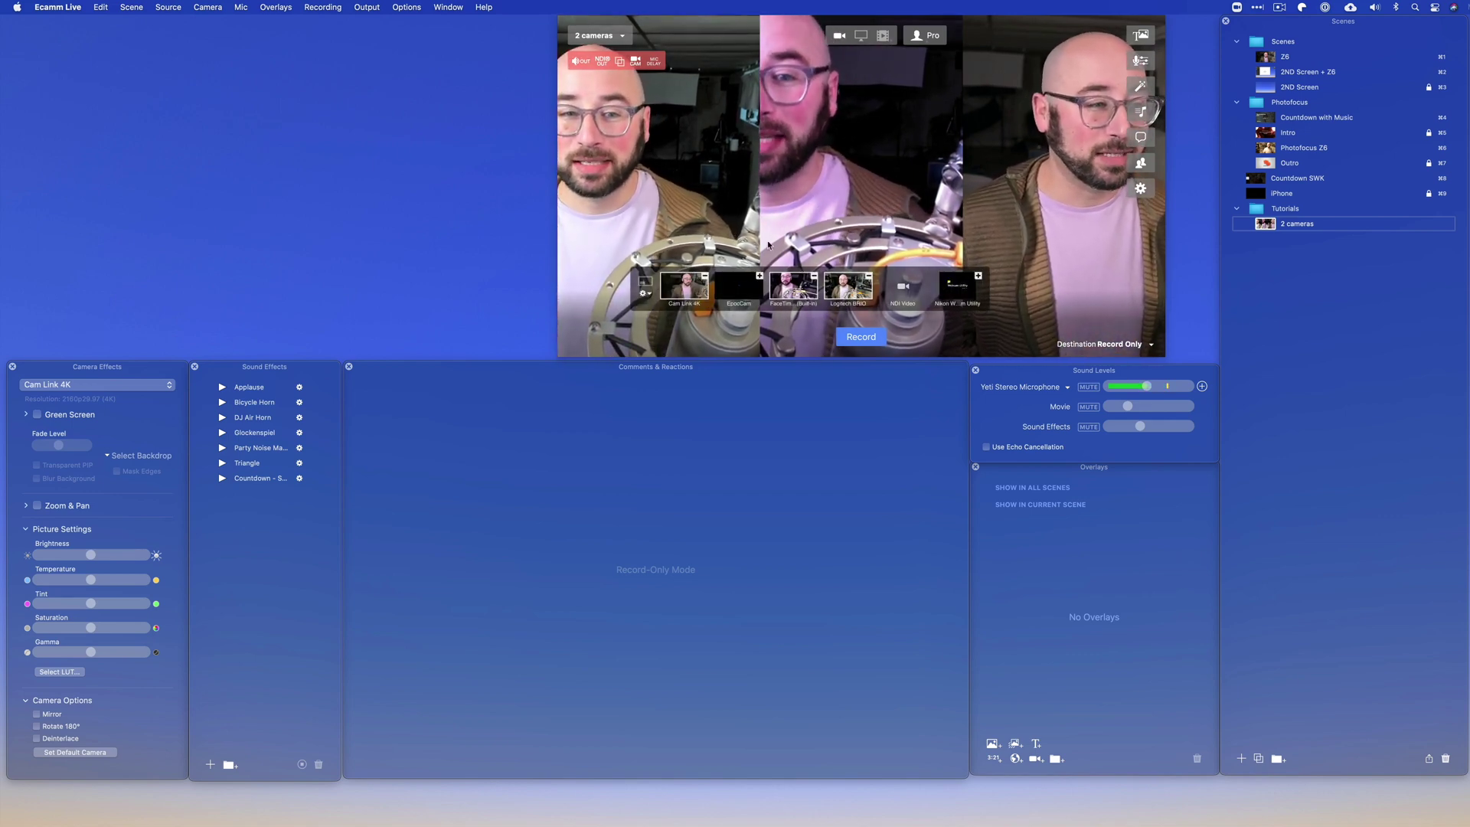
{"action": "left_click", "coordinate": [640, 297]}
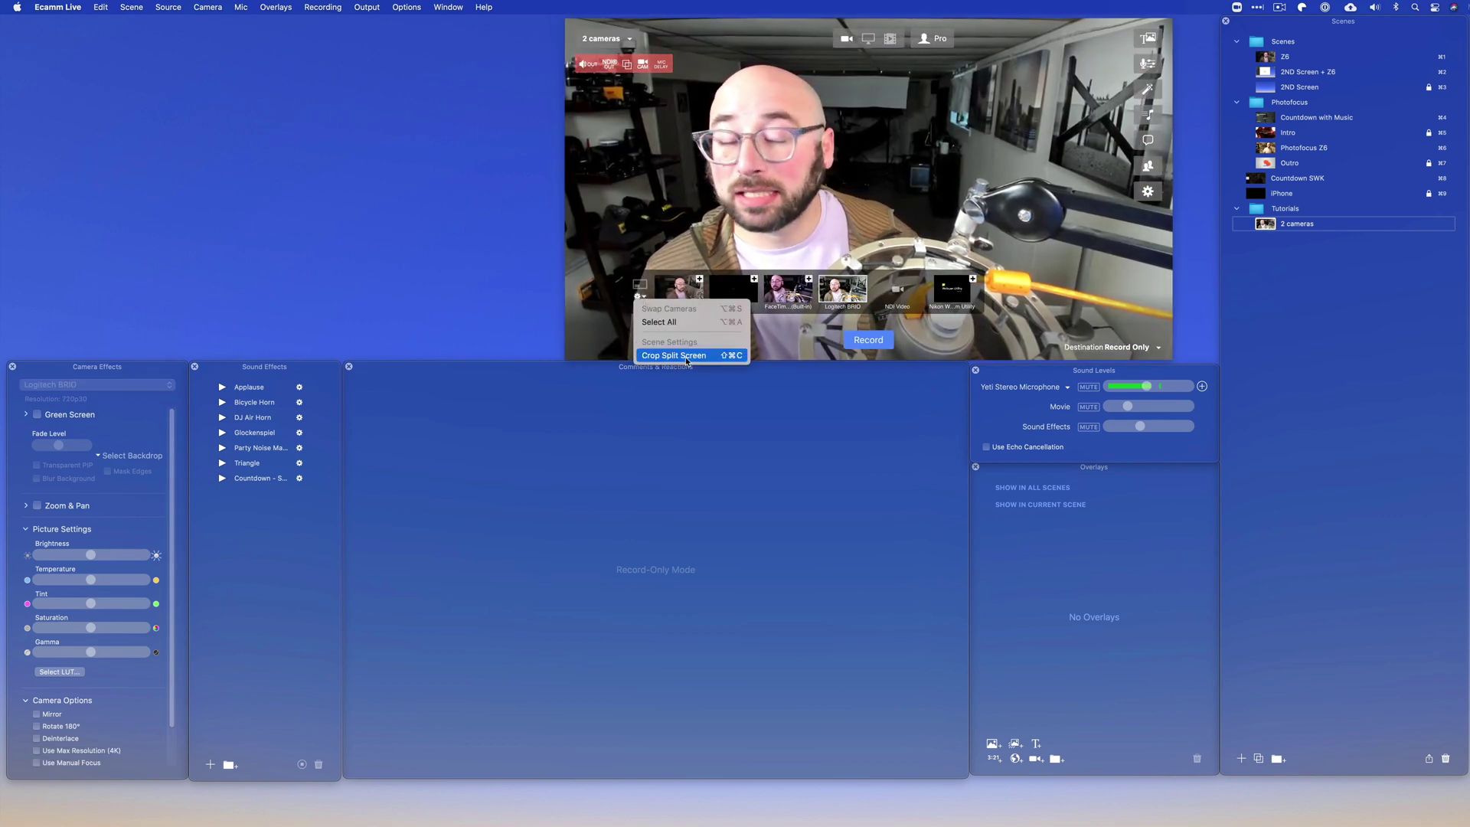
Turn off Crop Split Screen and split Logitech BRIO with Cam Link 4K
{"action": "left_click", "coordinate": [700, 280]}
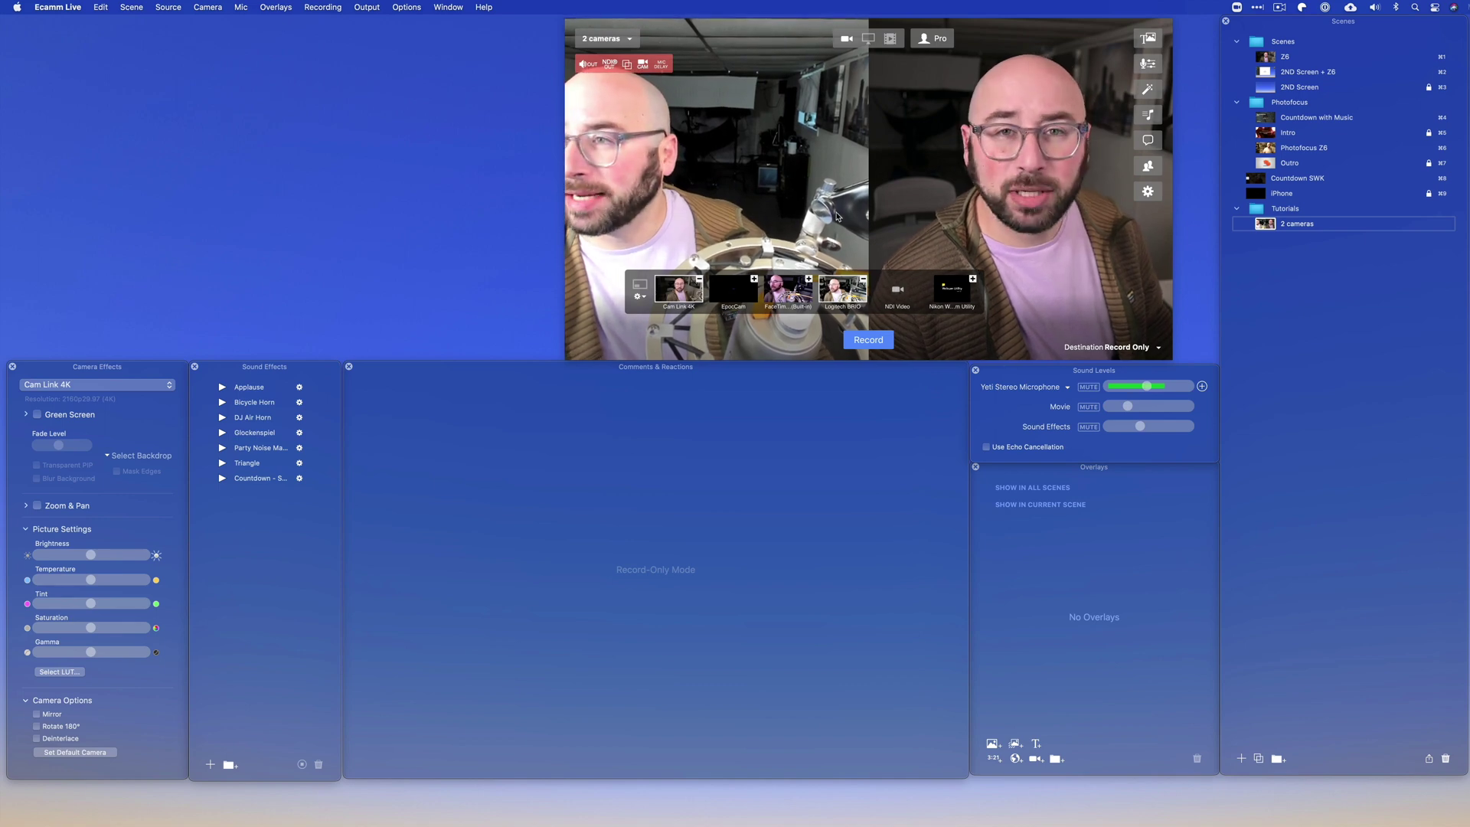
{"action": "left_click", "coordinate": [699, 279]}
{"action": "left_click", "coordinate": [624, 300]}
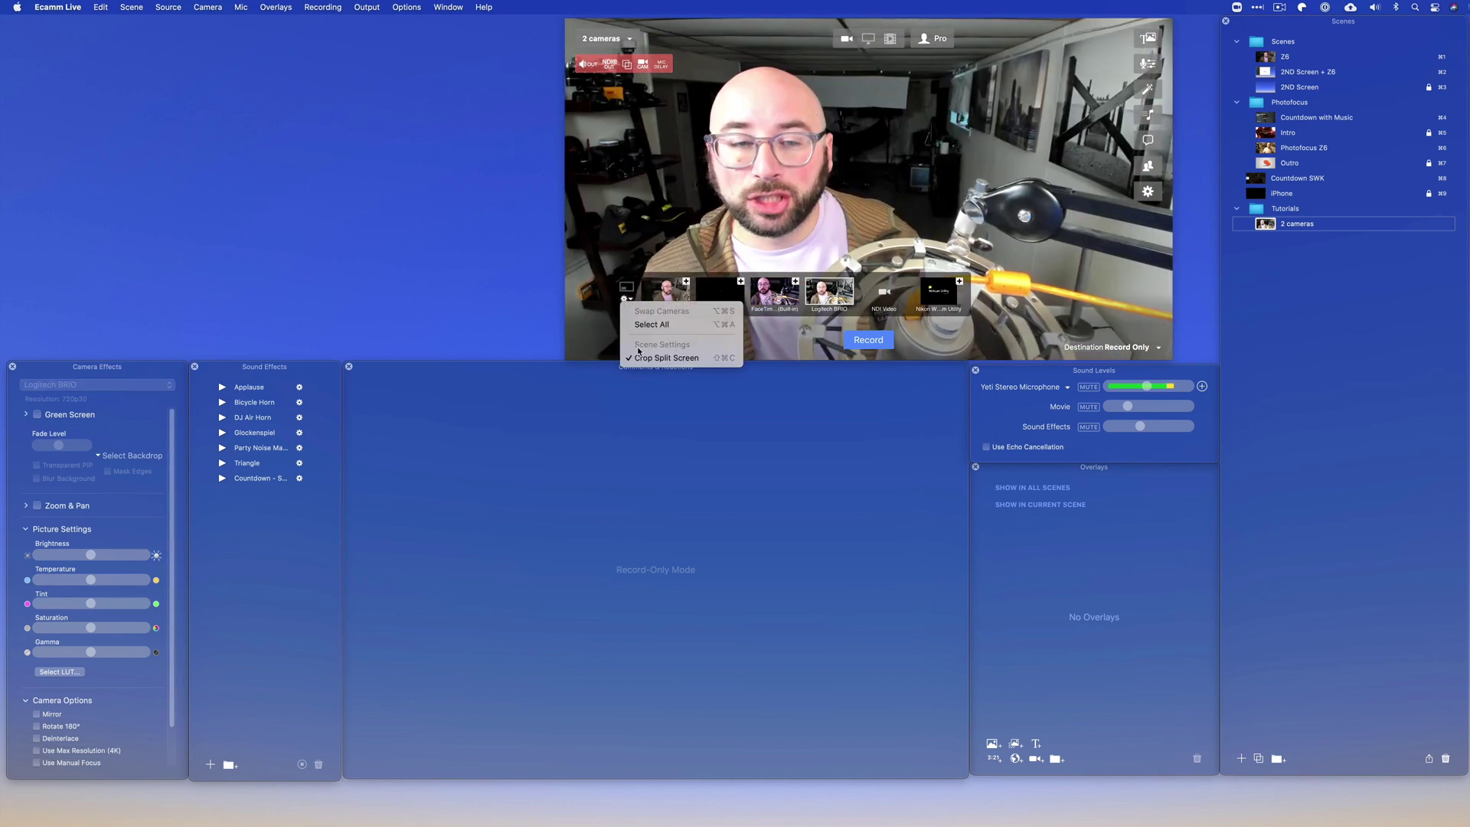
{"action": "left_click", "coordinate": [666, 357]}
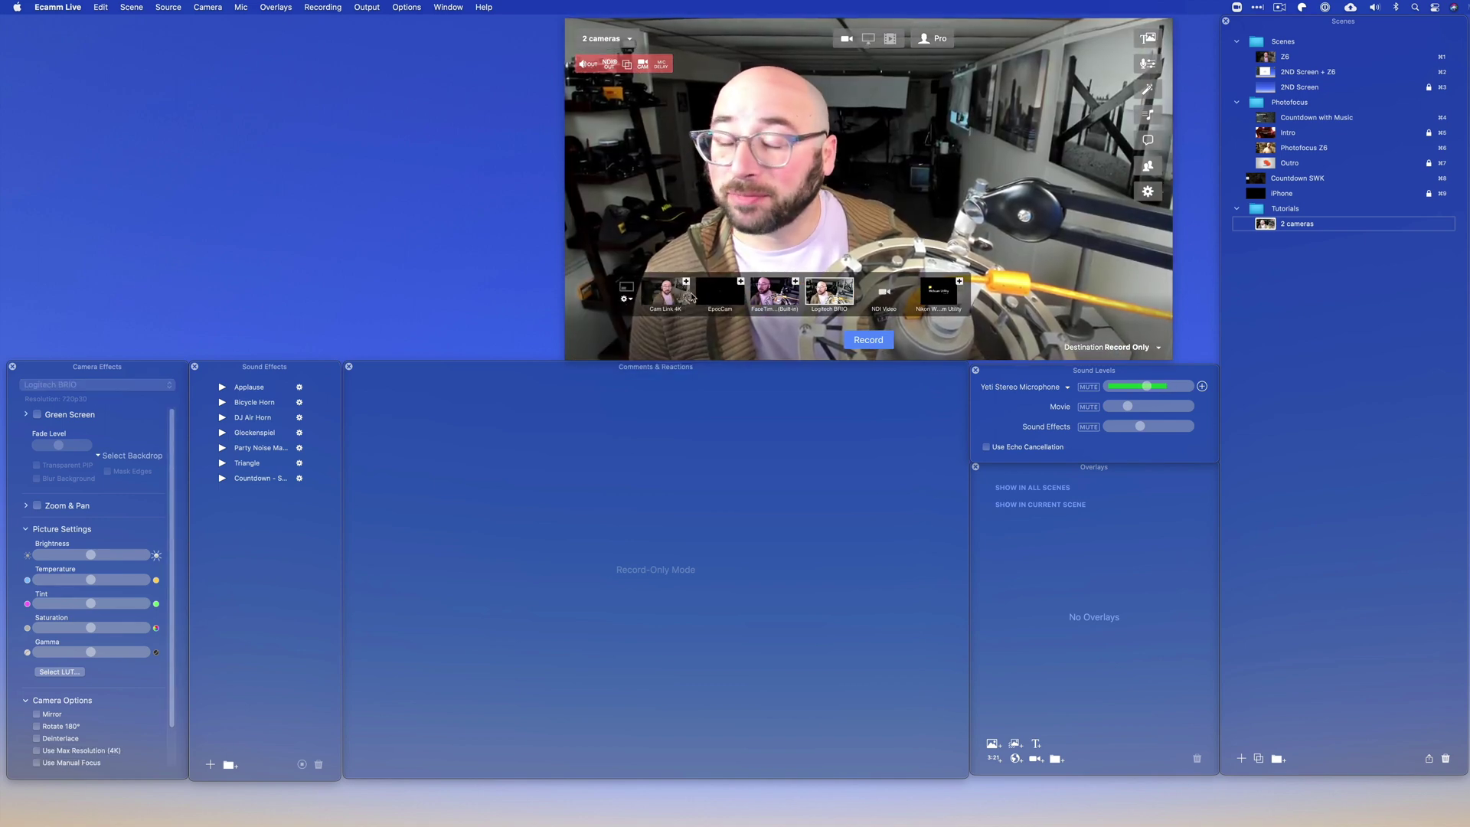
{"action": "left_click", "coordinate": [686, 282]}
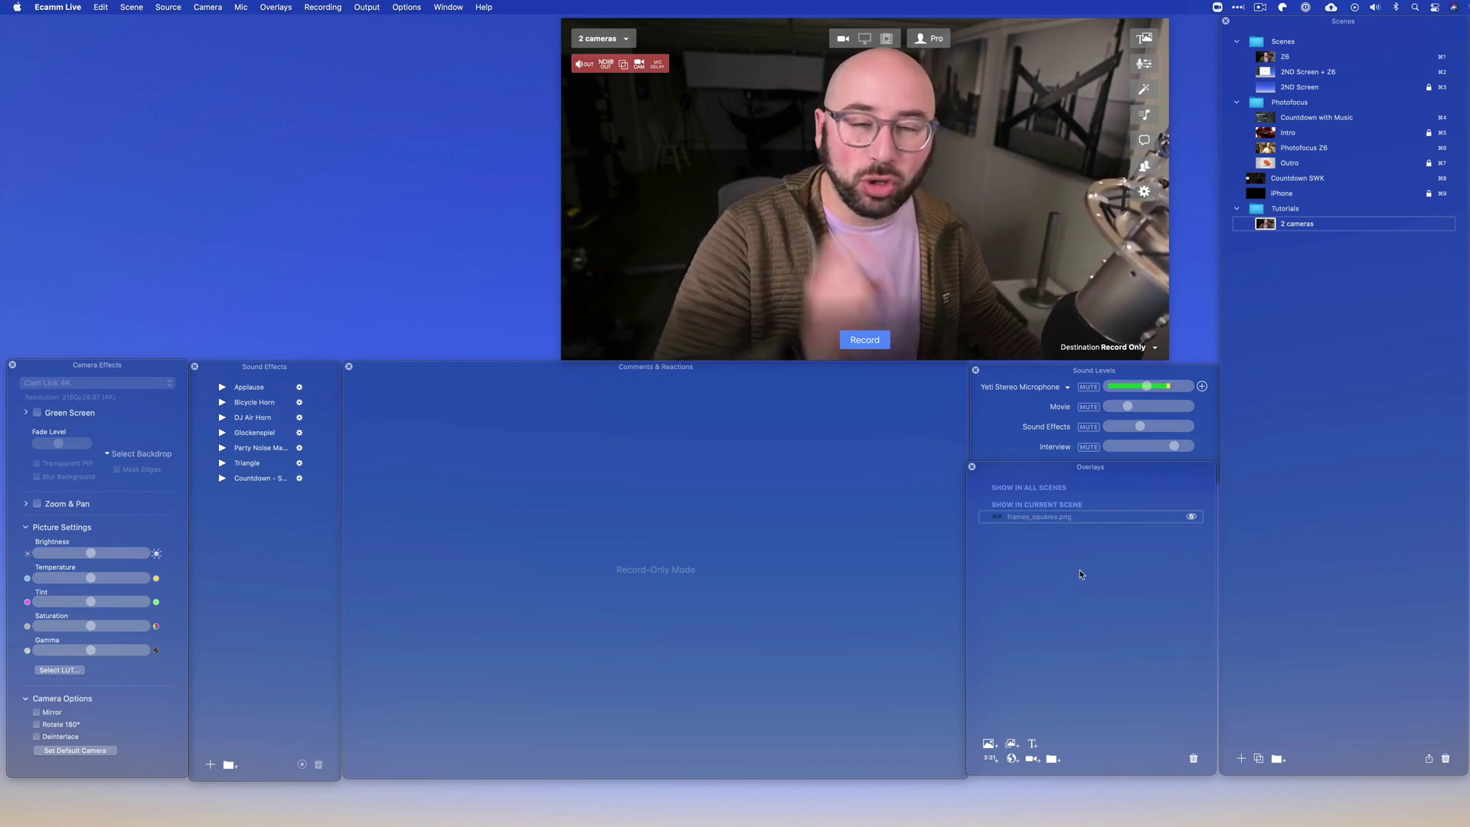
Add an enlarged Logitech BRIO camera inset at upper left, plus a second Cam Link 4K overlay
{"action": "left_click", "coordinate": [1031, 762]}
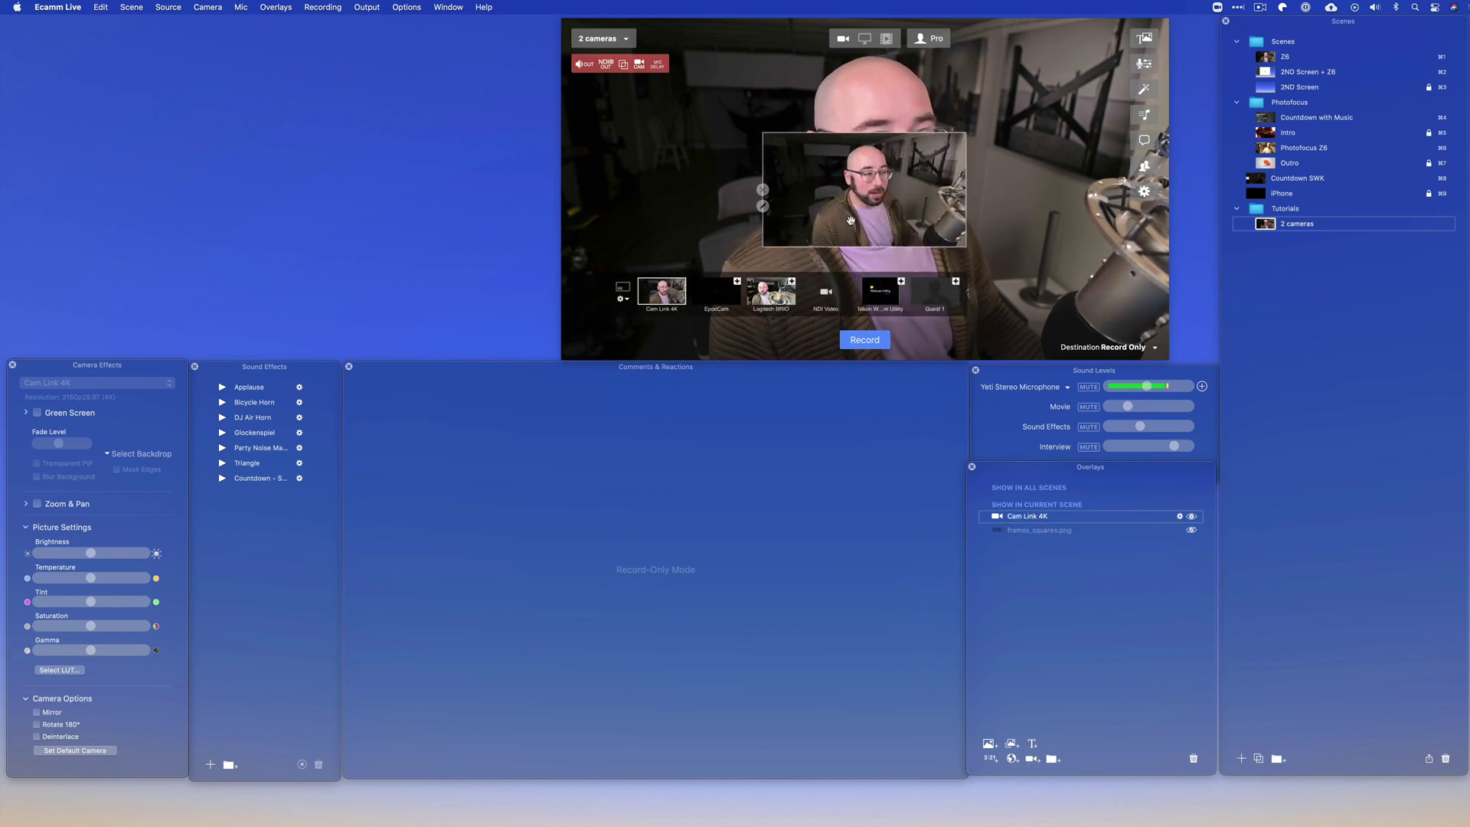
{"action": "left_click_drag", "start_coordinate": [825, 181], "coordinate": [683, 139]}
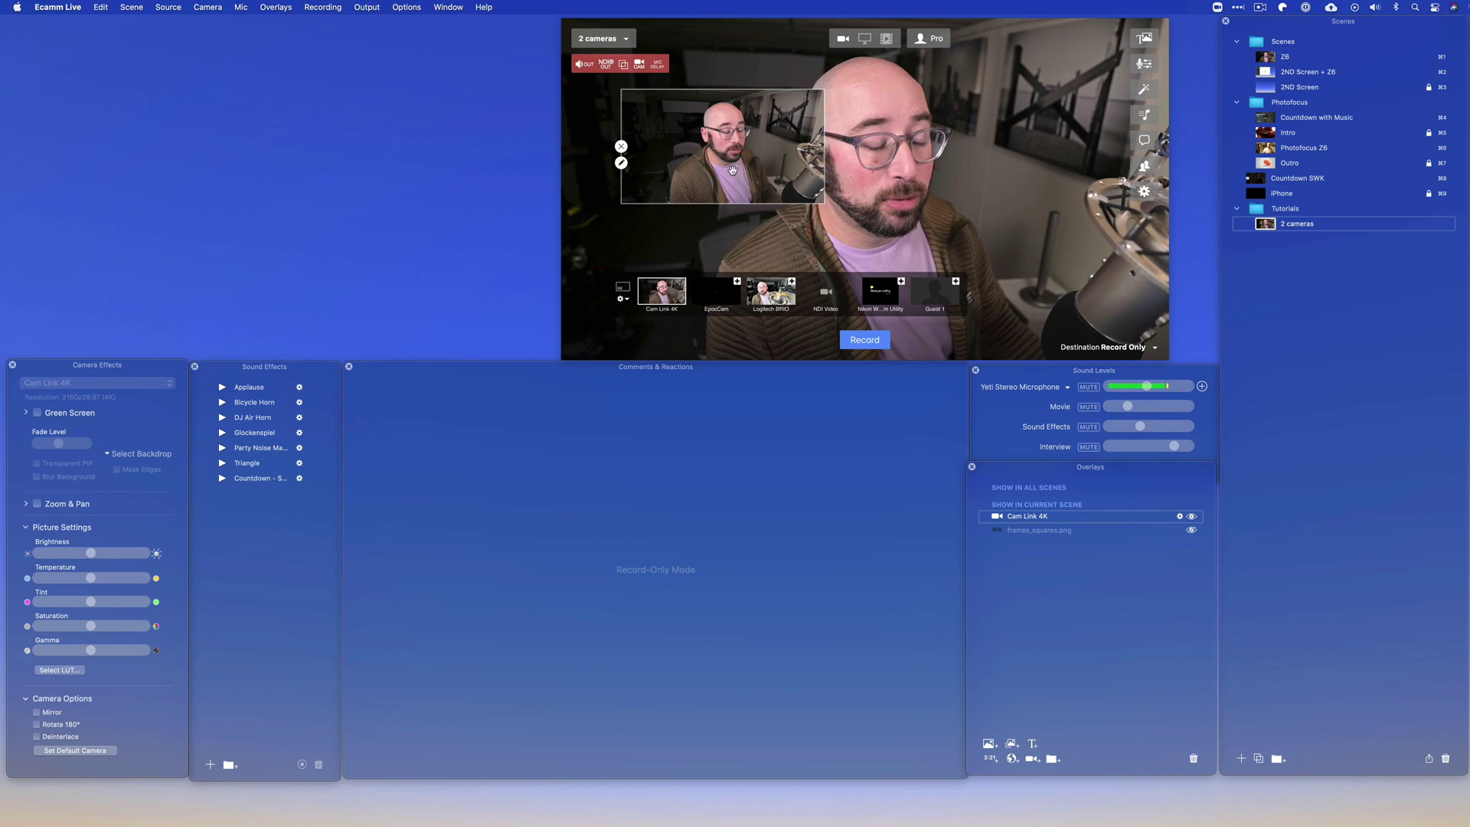
{"action": "left_click", "coordinate": [622, 162]}
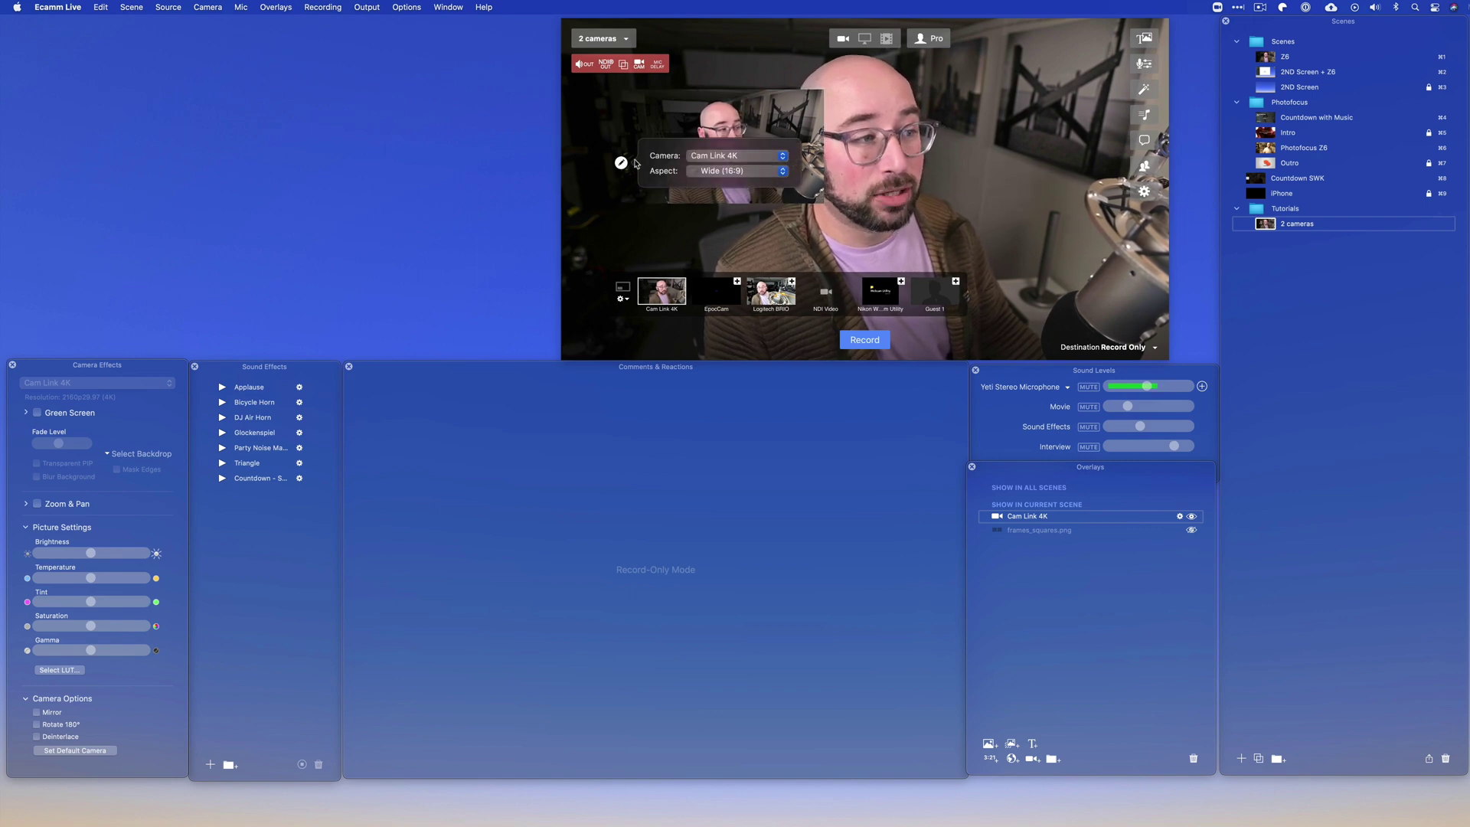
{"action": "left_click", "coordinate": [735, 156]}
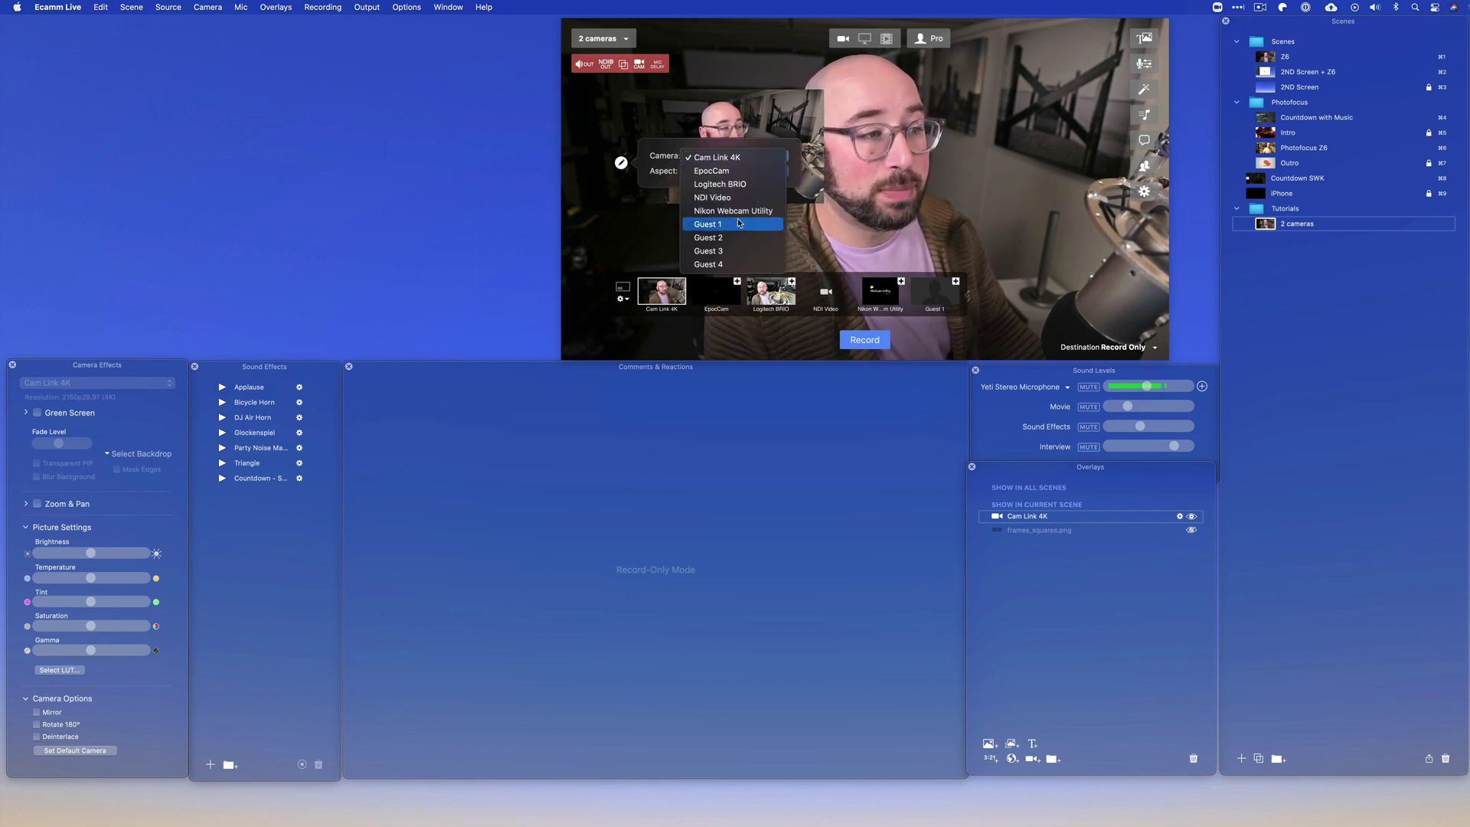
{"action": "left_click", "coordinate": [724, 185]}
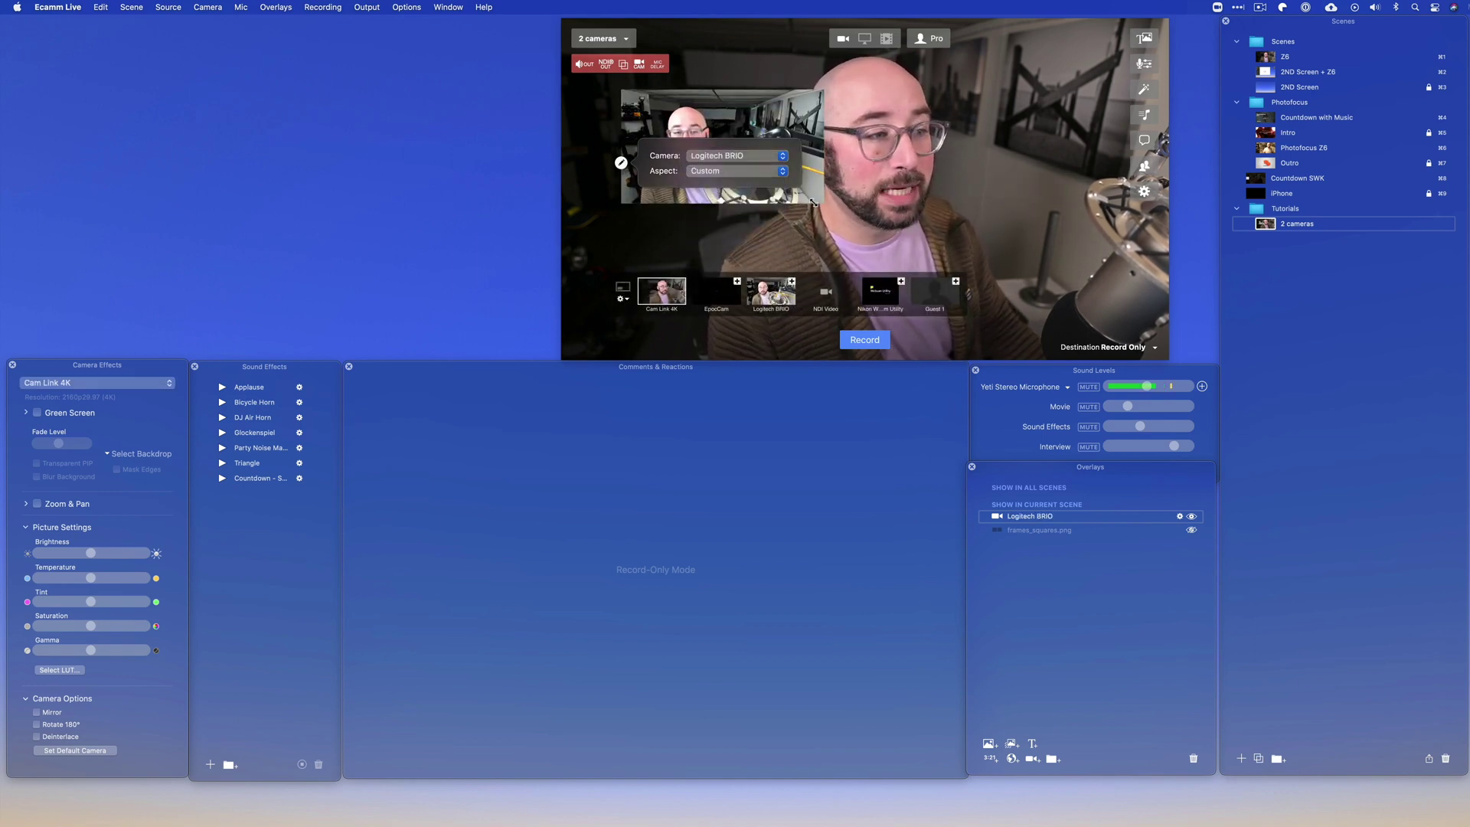
{"action": "left_click_drag", "start_coordinate": [814, 200], "coordinate": [846, 272]}
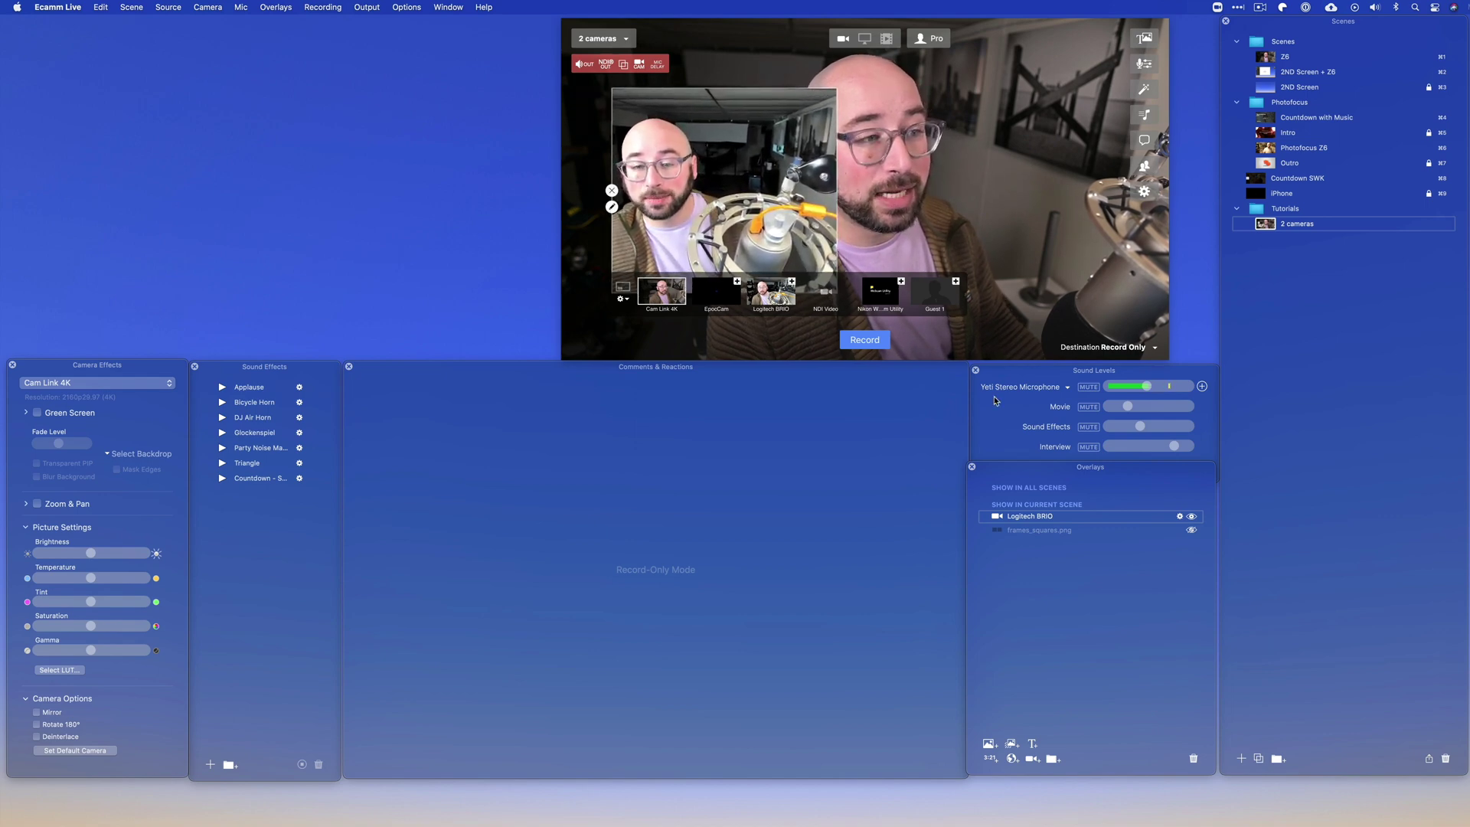
{"action": "left_click", "coordinate": [1030, 759]}
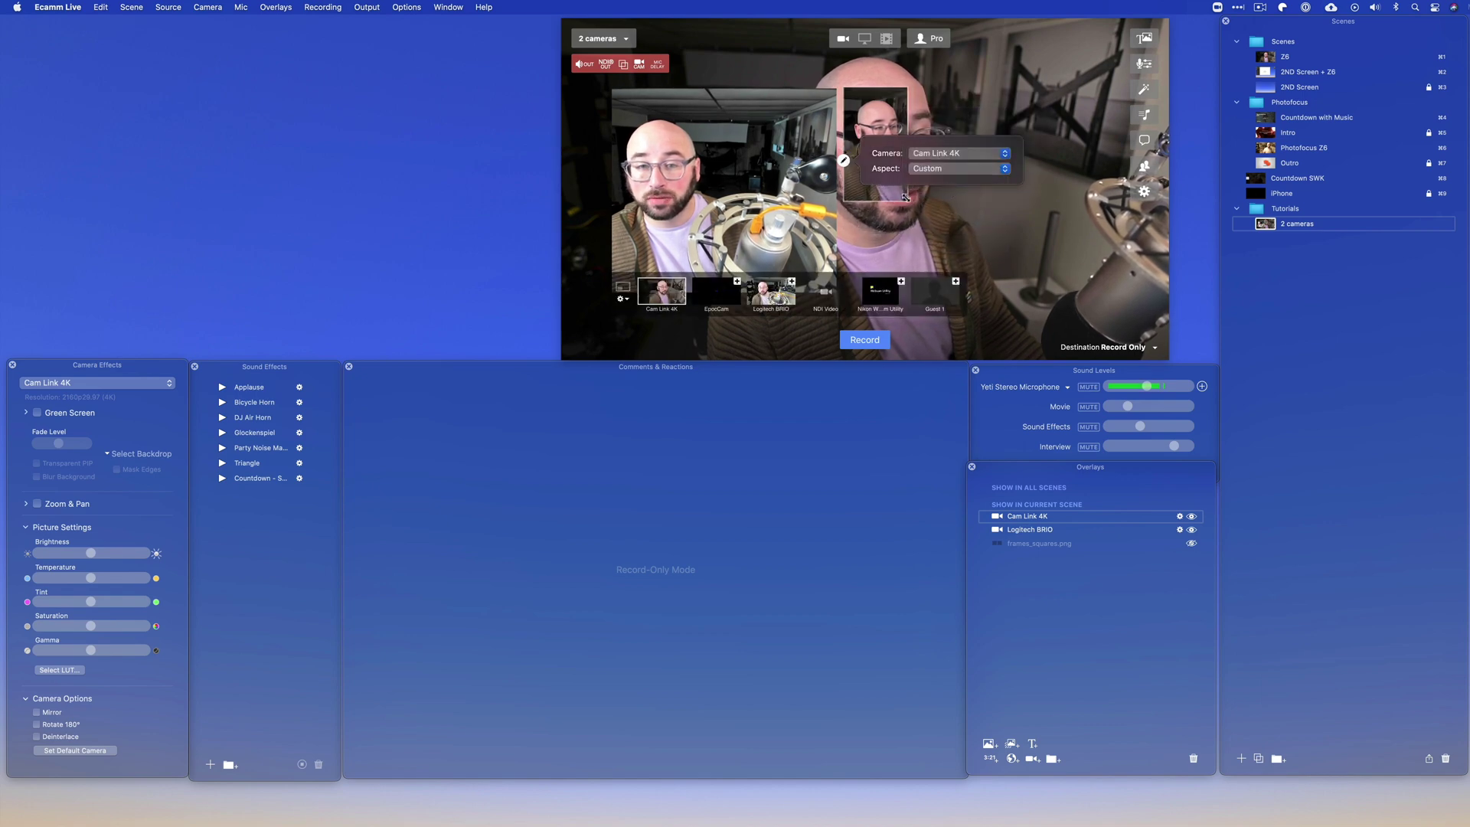
Enlarge the Cam Link 4K inset beside Logitech BRIO and move the Overlays list below Sound Levels
{"action": "left_click_drag", "start_coordinate": [933, 209], "coordinate": [1114, 292]}
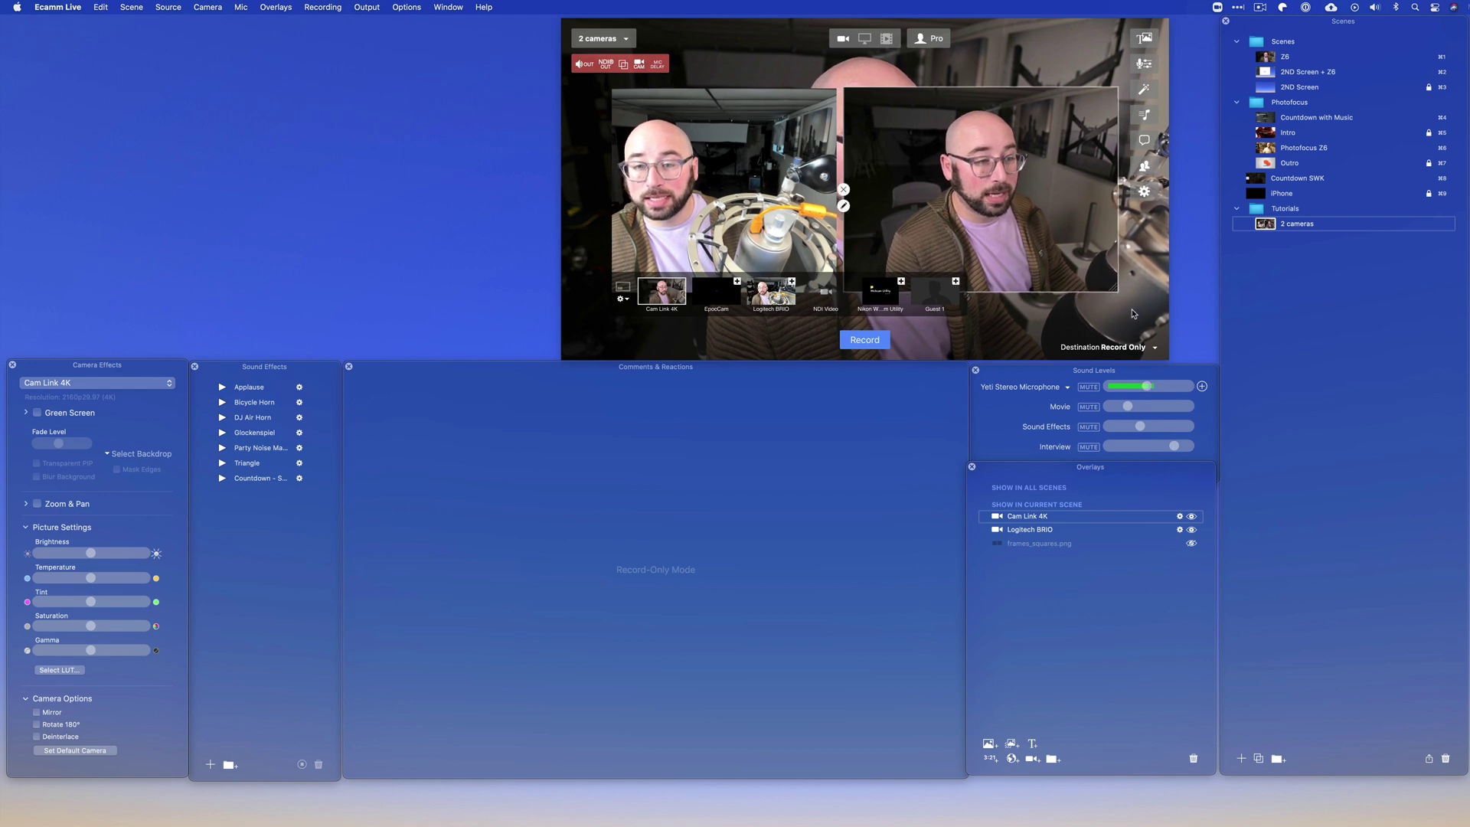
{"action": "left_click_drag", "start_coordinate": [882, 117], "coordinate": [892, 117]}
{"action": "left_click", "coordinate": [815, 99]}
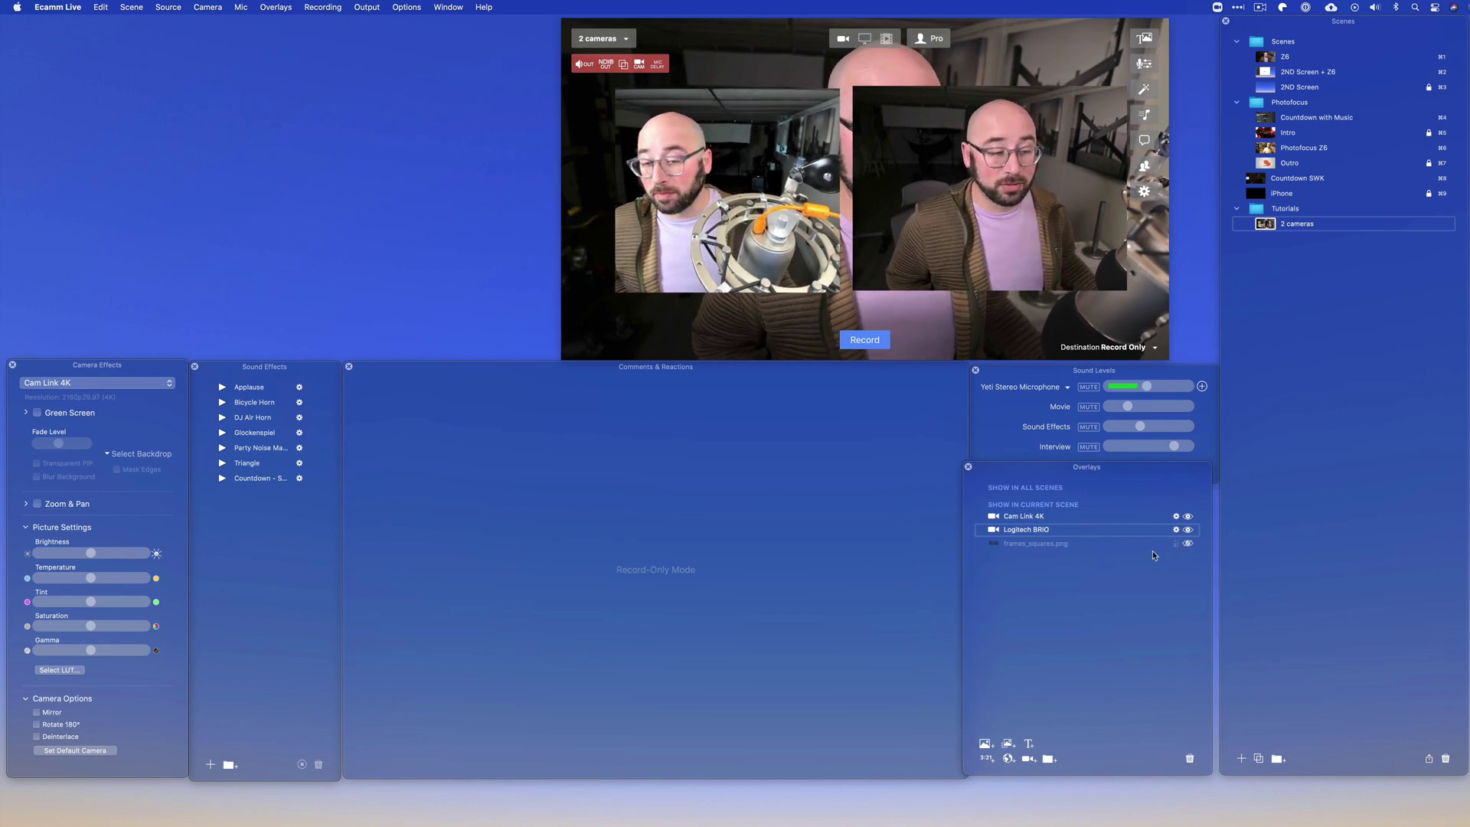
{"action": "left_click_drag", "start_coordinate": [1100, 476], "coordinate": [1117, 494]}
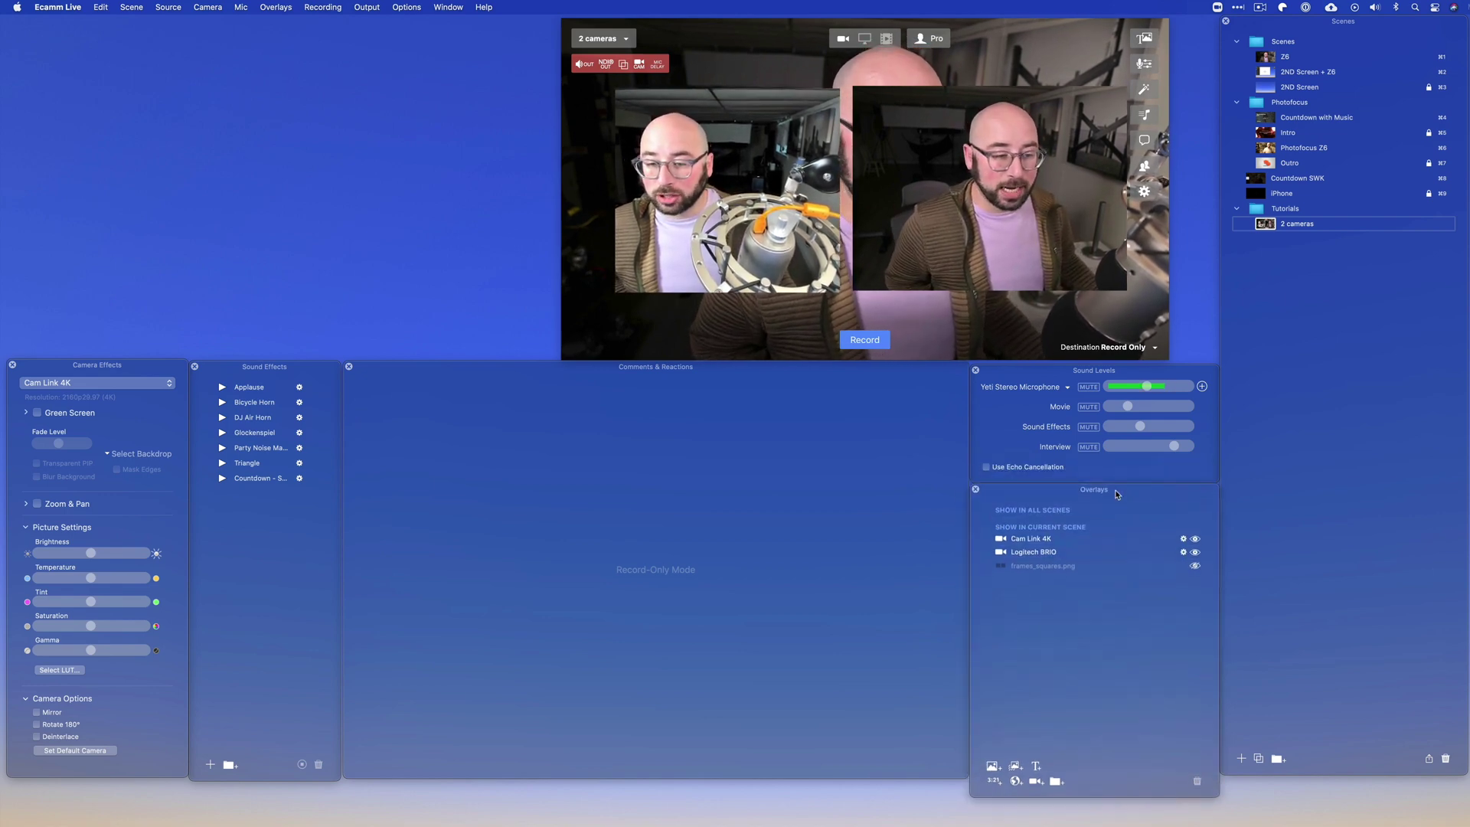
Turn on frames_squares.png and fit the two camera feeds into its frames
{"action": "left_click", "coordinate": [1196, 567]}
{"action": "left_click_drag", "start_coordinate": [1035, 223], "coordinate": [1070, 173]}
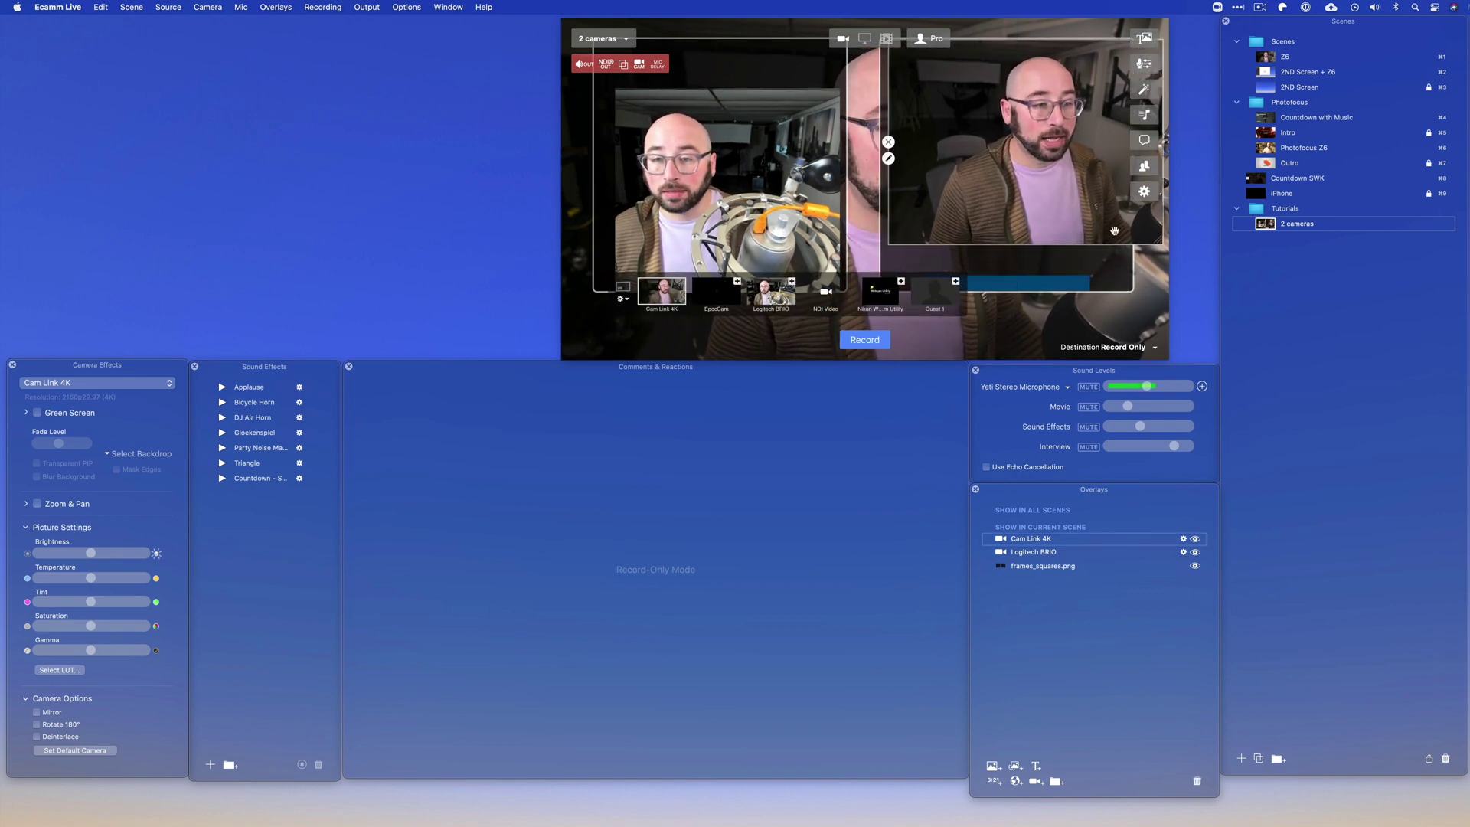
{"action": "left_click_drag", "start_coordinate": [1114, 231], "coordinate": [1103, 231]}
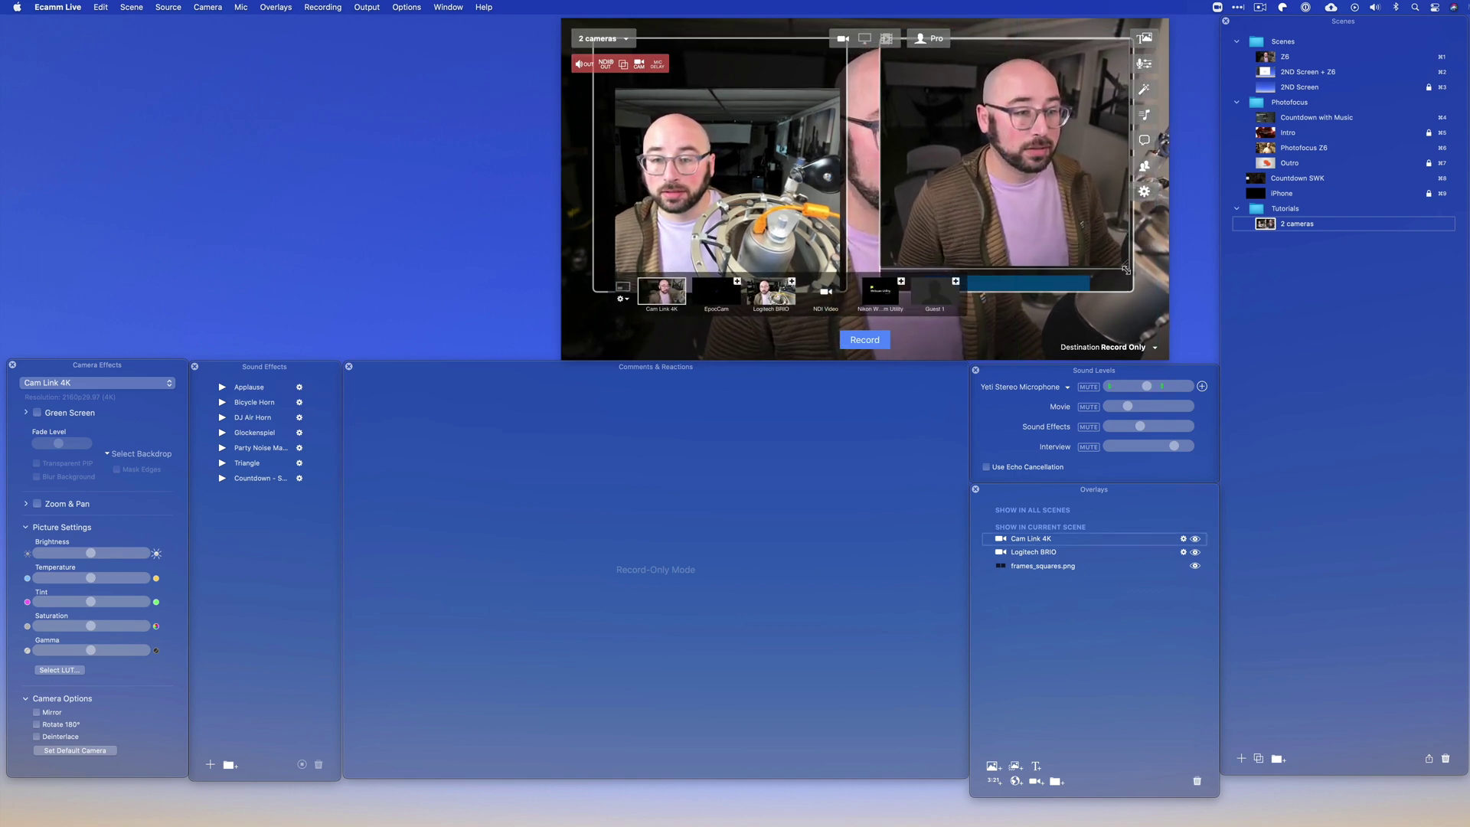
{"action": "left_click_drag", "start_coordinate": [762, 217], "coordinate": [714, 152]}
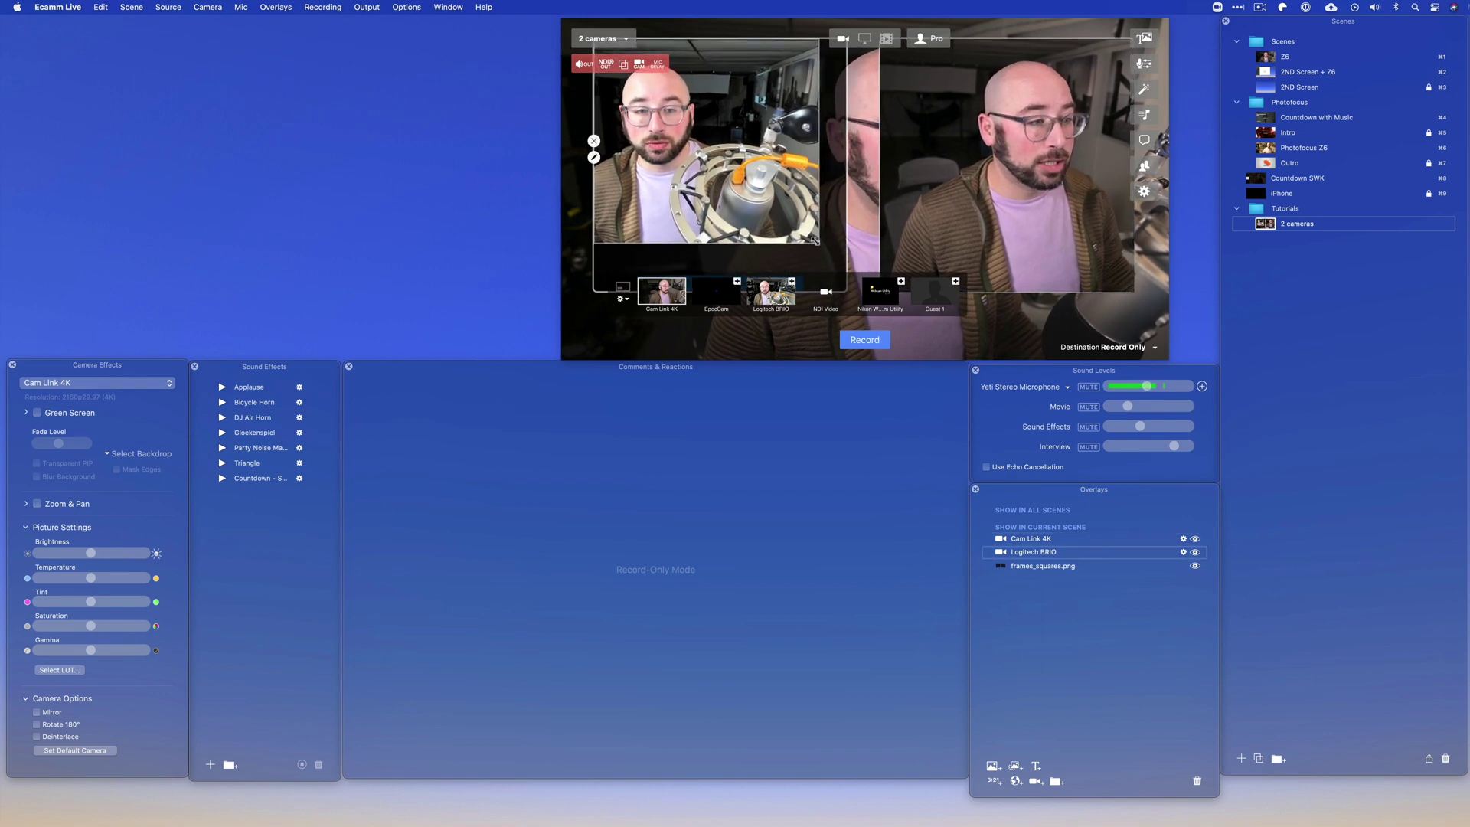
{"action": "left_click_drag", "start_coordinate": [814, 240], "coordinate": [843, 289]}
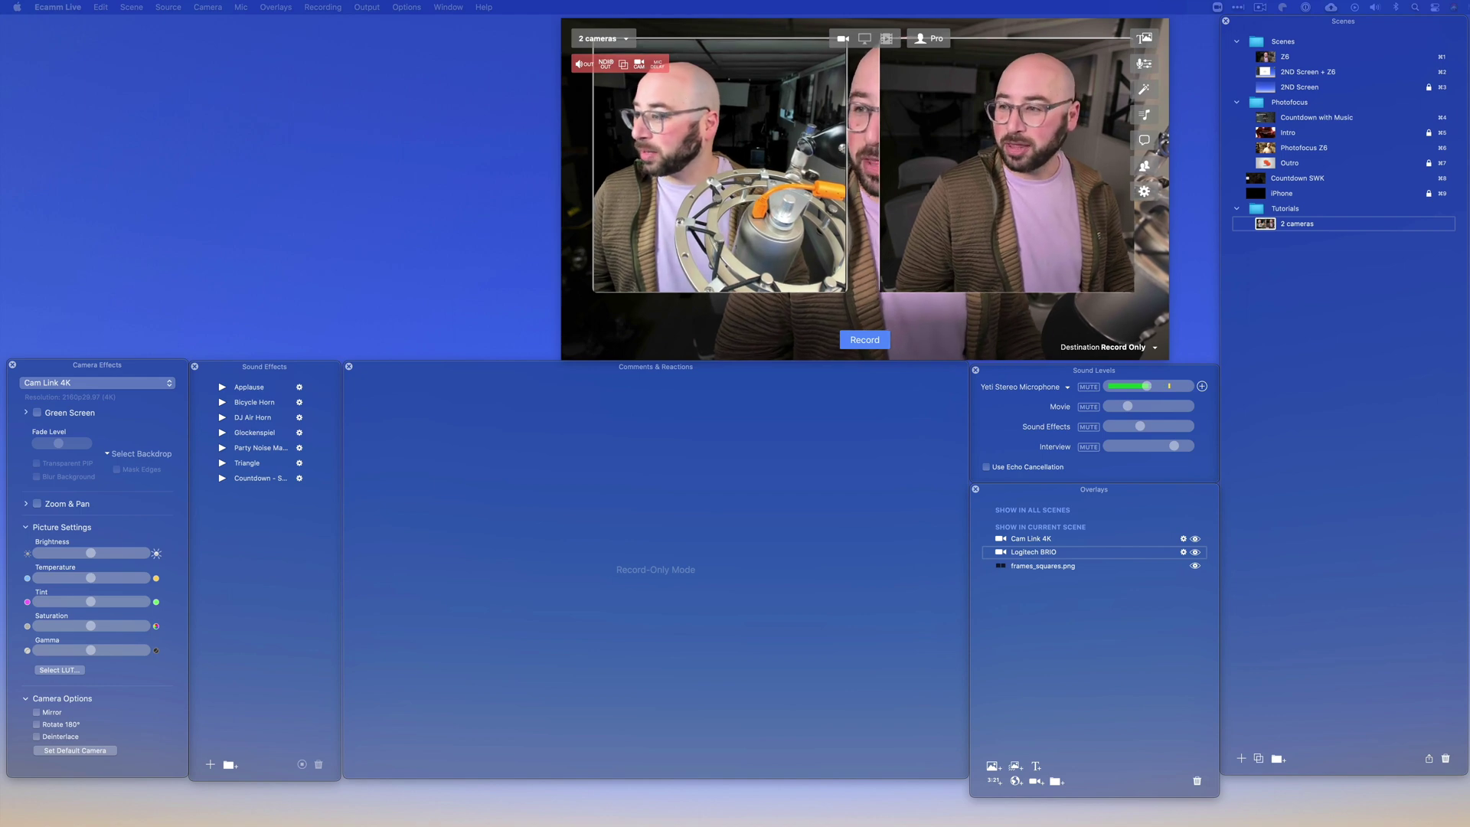
{"action": "key", "text": "super+Tab"}
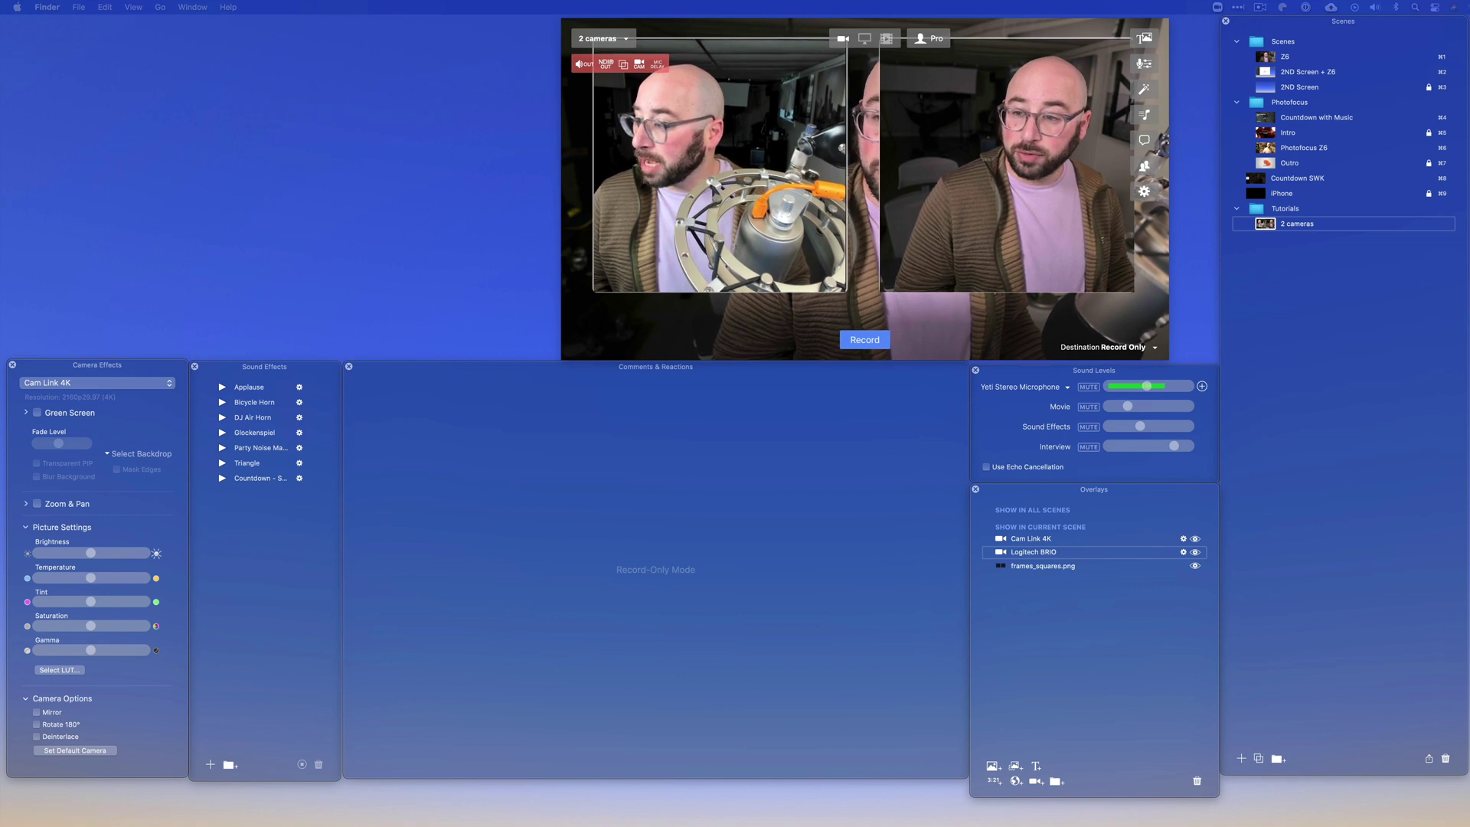
Drag toy-story-andys-room-wallpaper.jpeg from Finder into the Overlays list as the backdrop
{"action": "left_click_drag", "start_coordinate": [1454, 348], "coordinate": [1035, 587]}
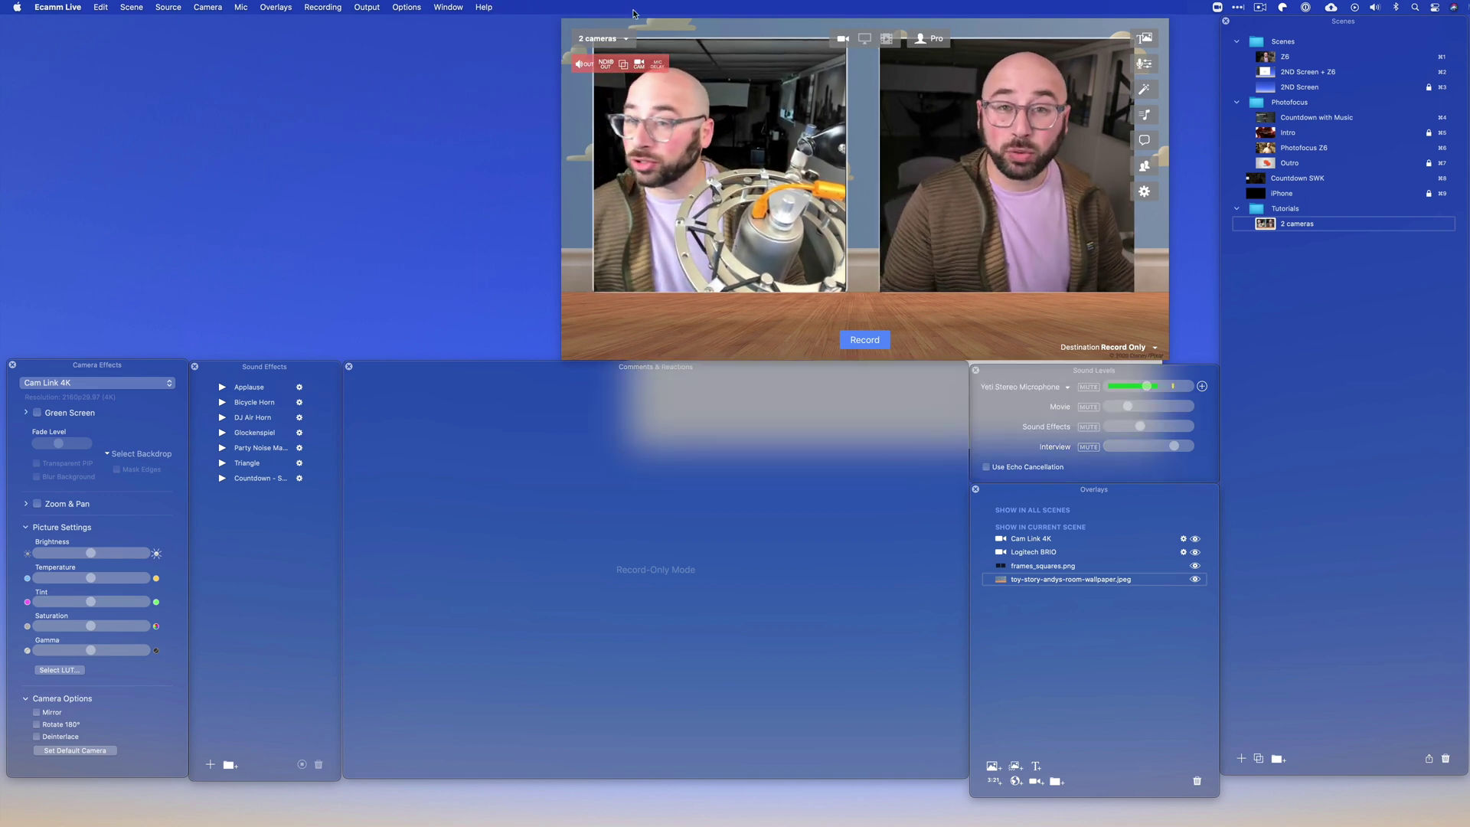
Check that Output > Virtual Cam is turned on
{"action": "left_click", "coordinate": [367, 7]}
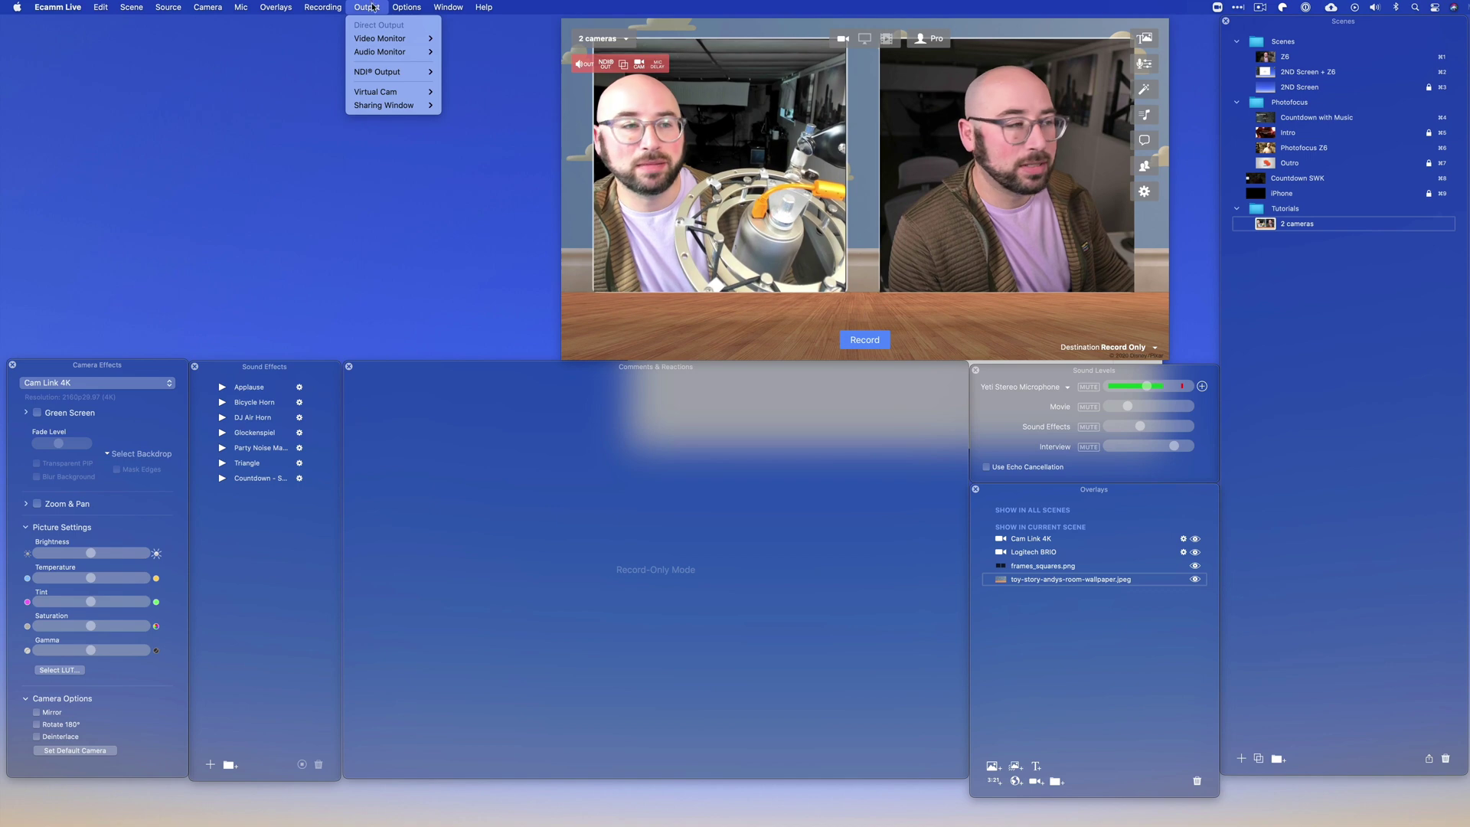
{"action": "mouse_move", "coordinate": [387, 94]}
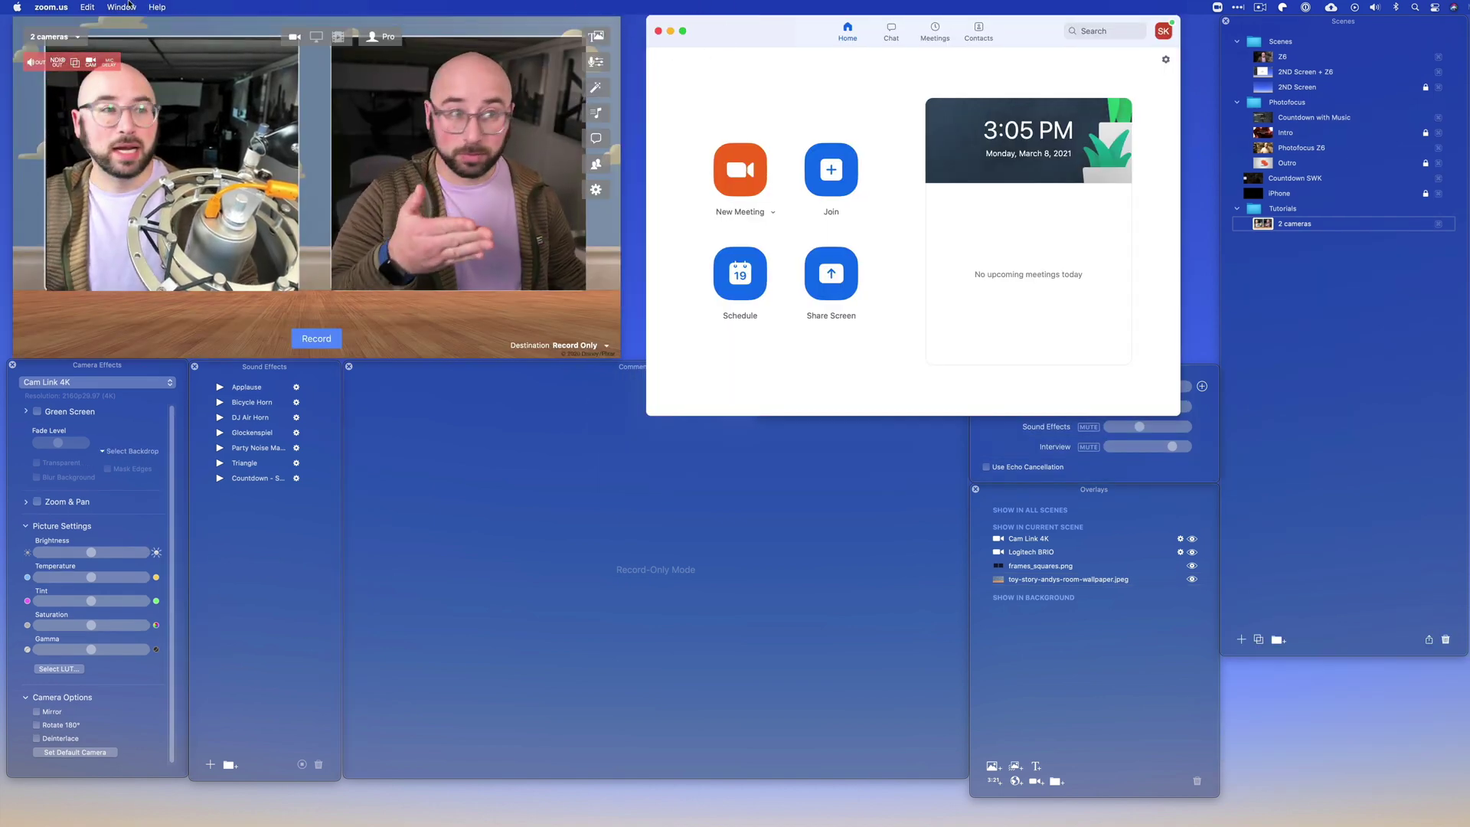
Choose Ecamm Live Virtual Cam as the camera in Zoom's Video settings
{"action": "left_click", "coordinate": [51, 7]}
{"action": "left_click", "coordinate": [695, 102]}
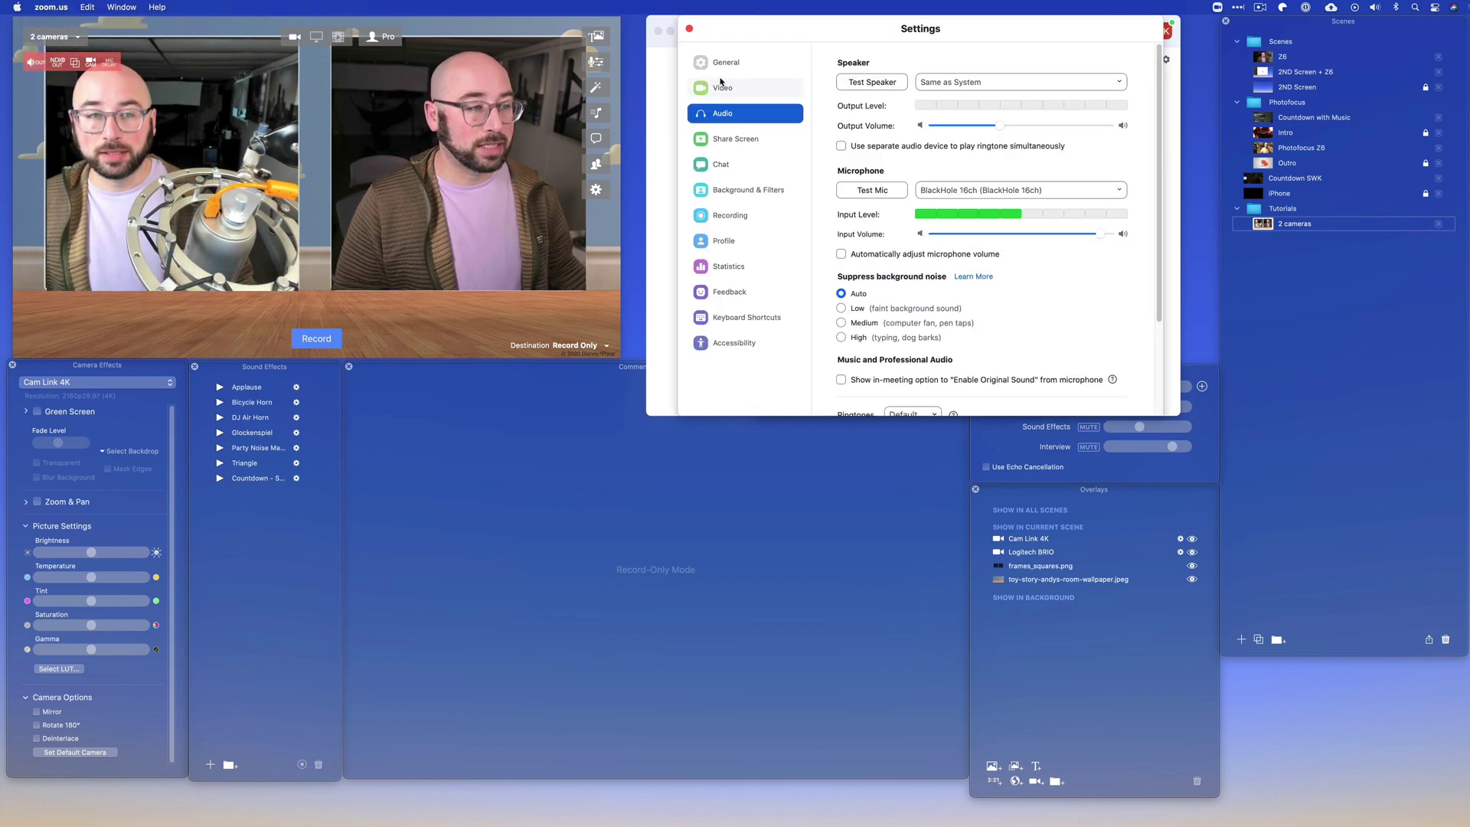
{"action": "left_click", "coordinate": [735, 87]}
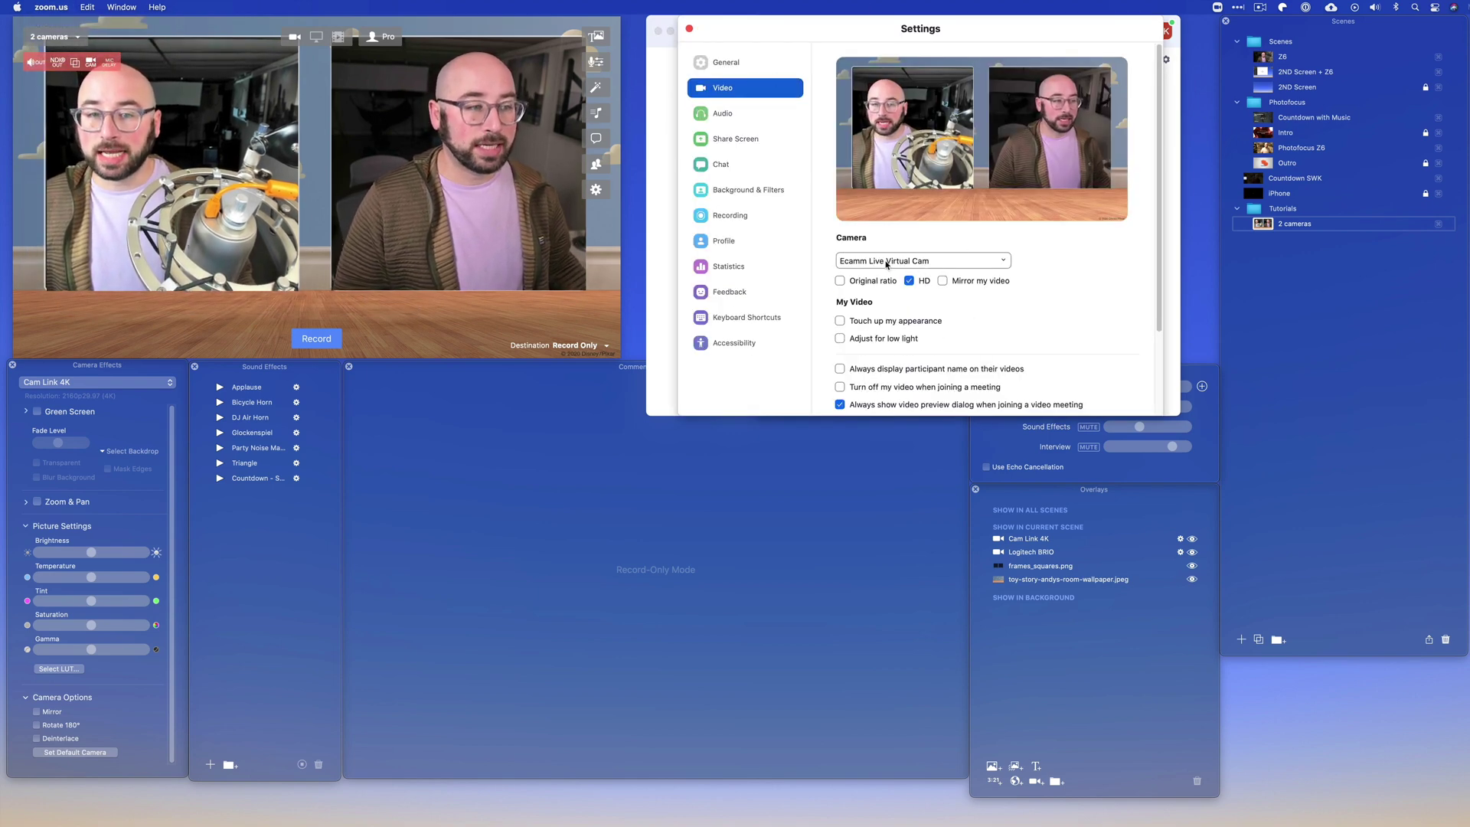
{"action": "left_click", "coordinate": [931, 264]}
{"action": "left_click", "coordinate": [1061, 305]}
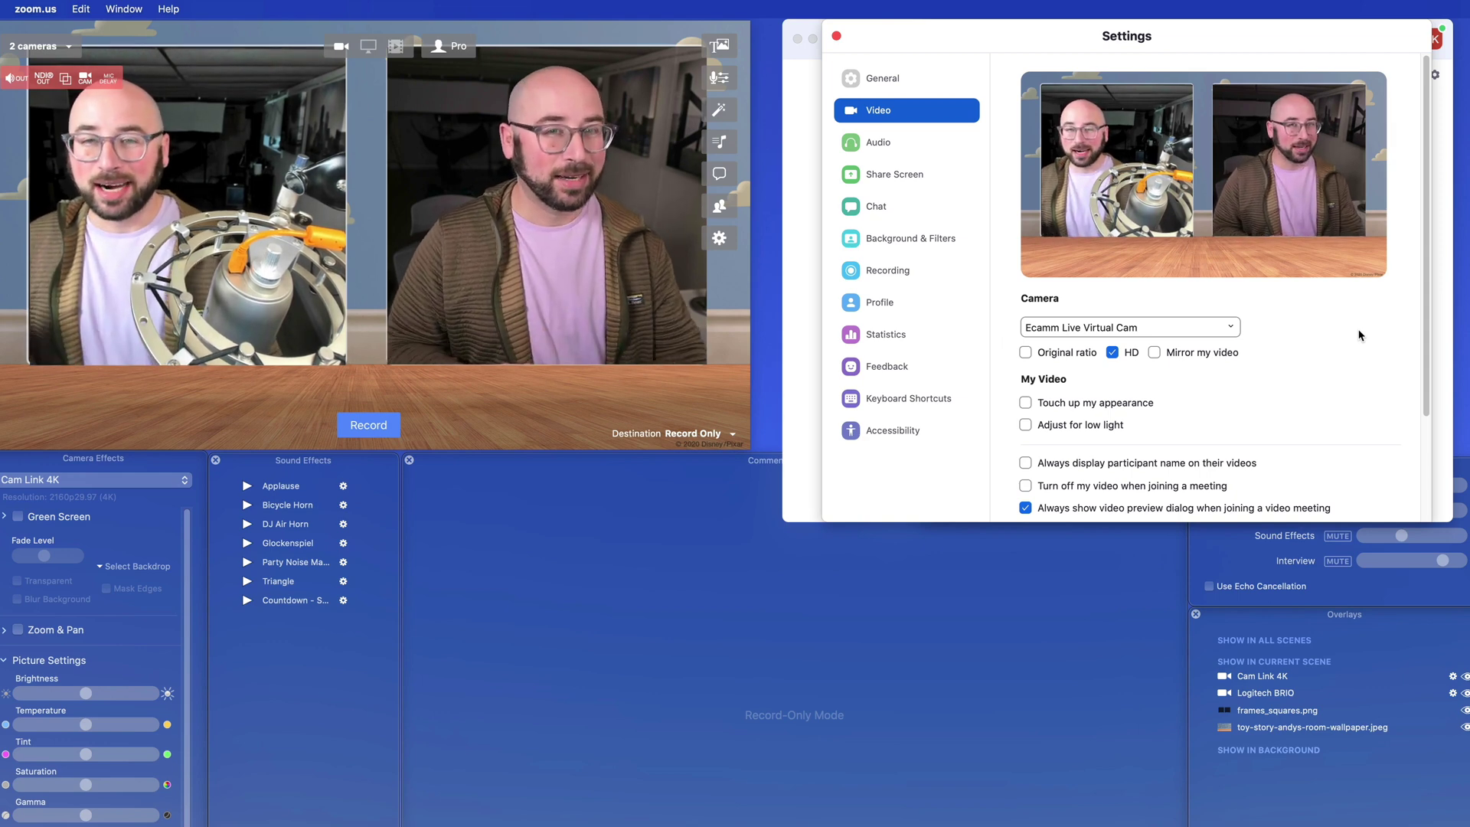
Add a round FaceTime HD Camera inset placed low between the two framed feeds
{"action": "left_click", "coordinate": [235, 376]}
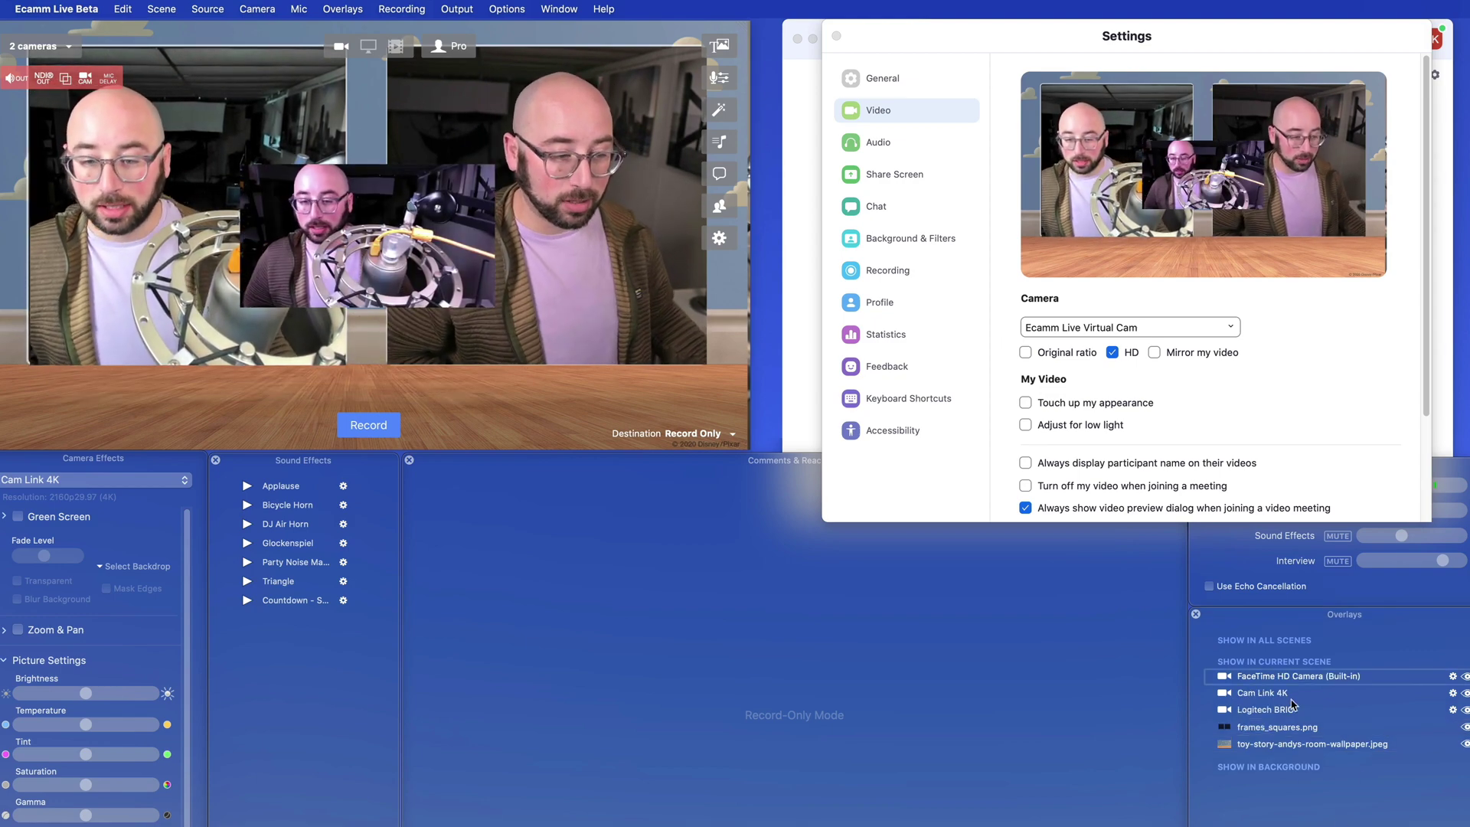
{"action": "mouse_move", "coordinate": [383, 247]}
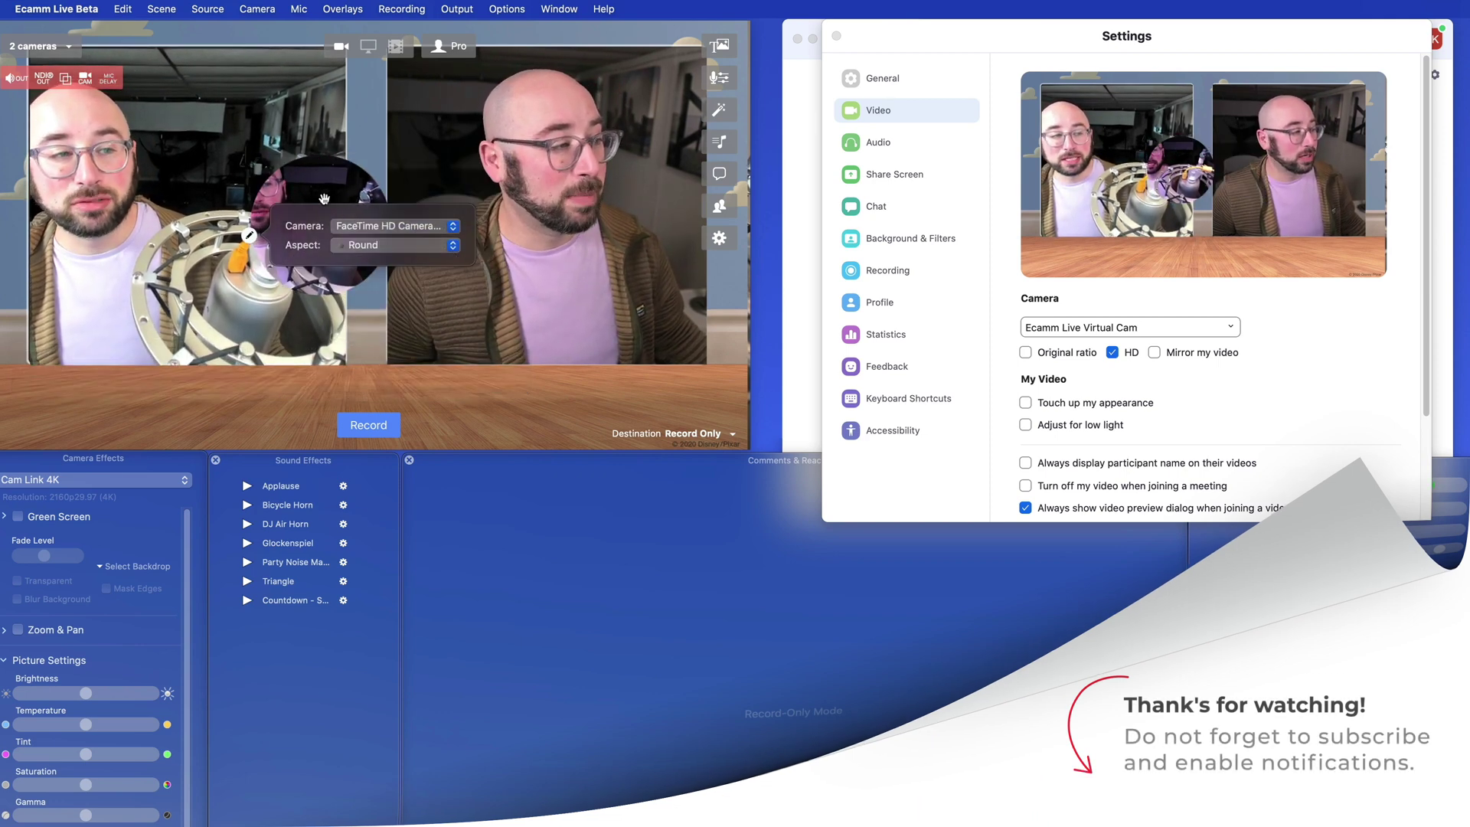
{"action": "left_click", "coordinate": [397, 163]}
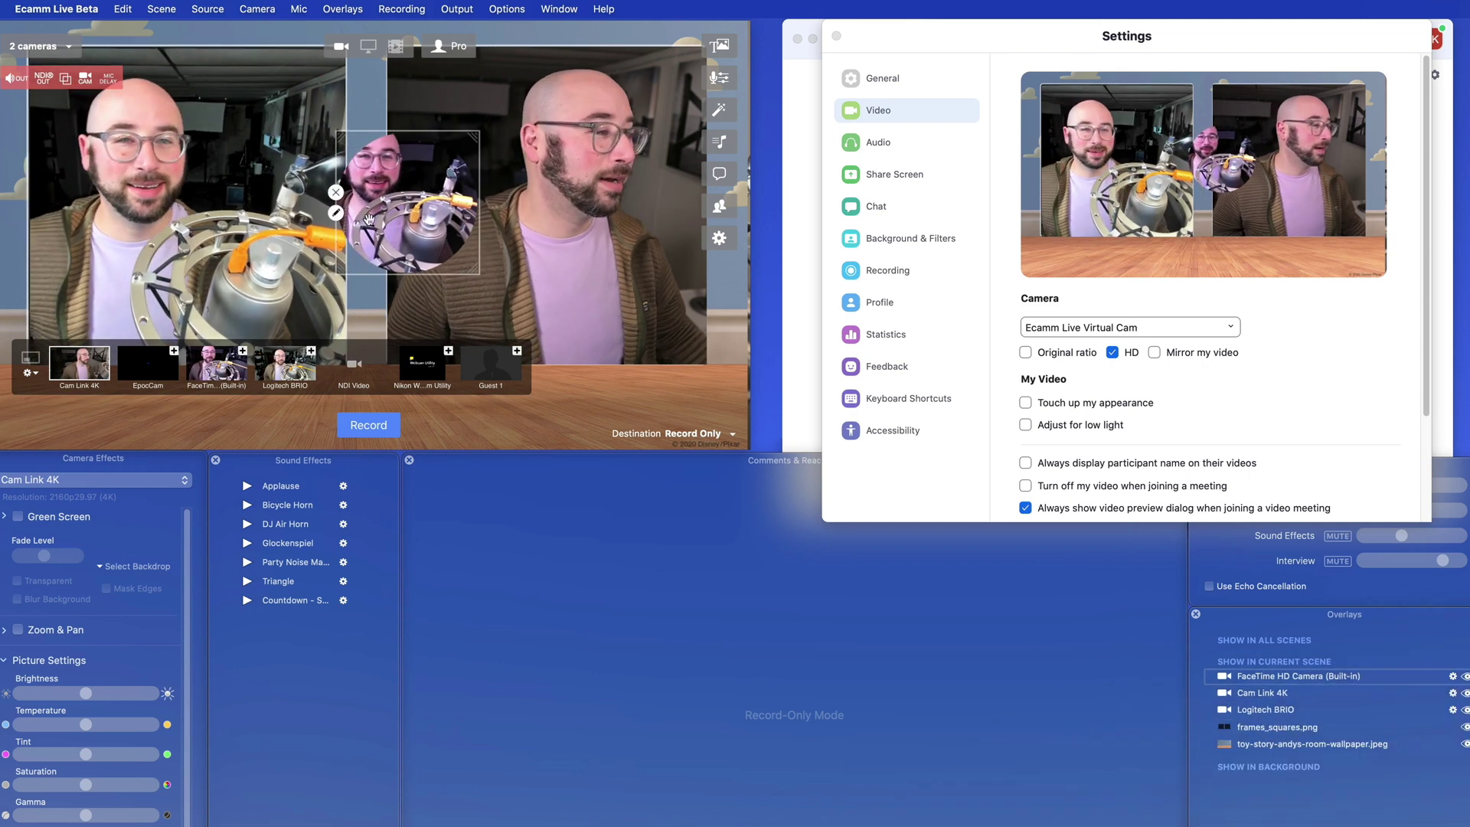
{"action": "left_click_drag", "start_coordinate": [410, 227], "coordinate": [347, 314]}
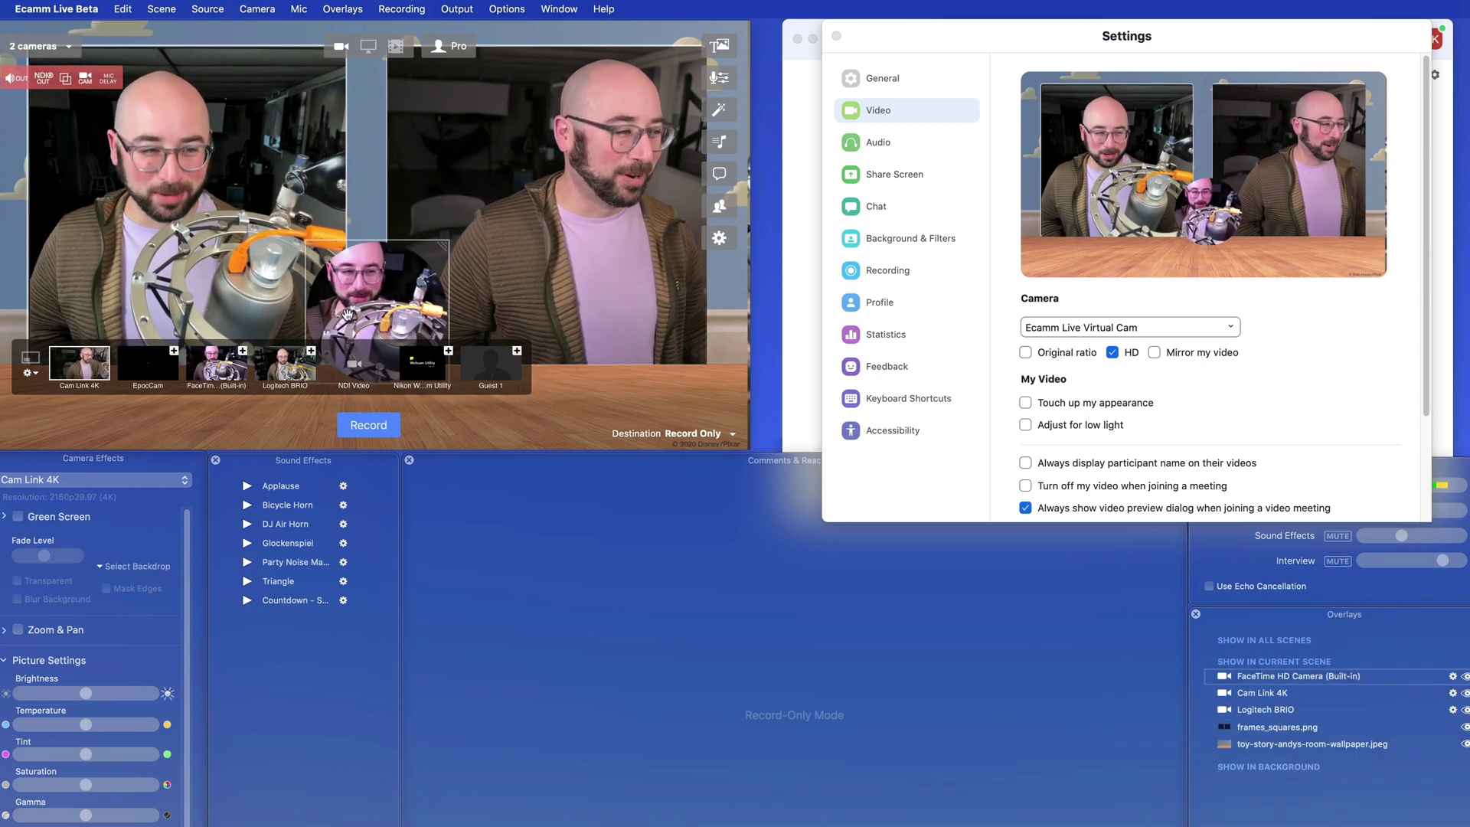
{"action": "left_click", "coordinate": [1270, 321]}
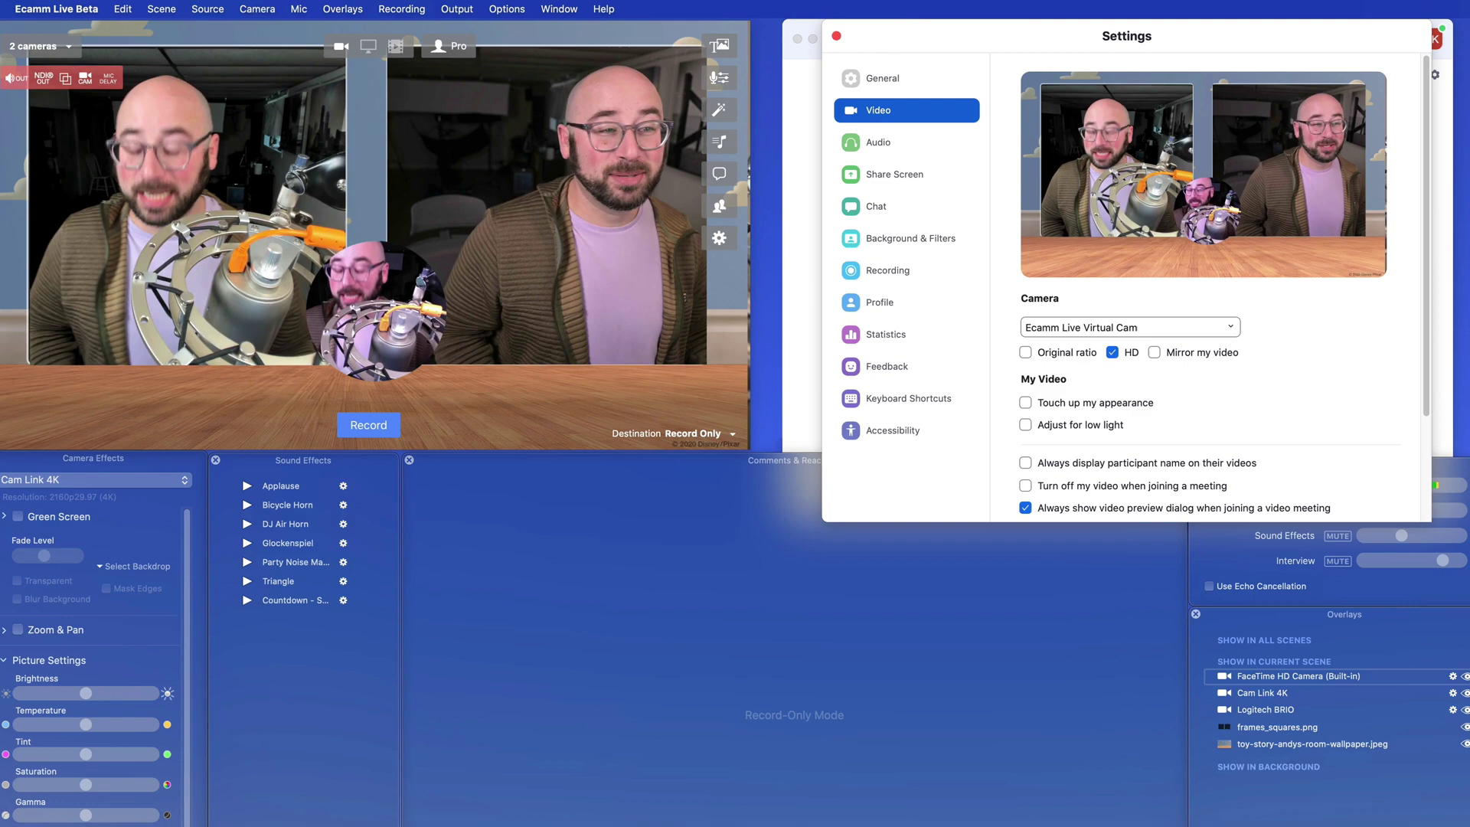